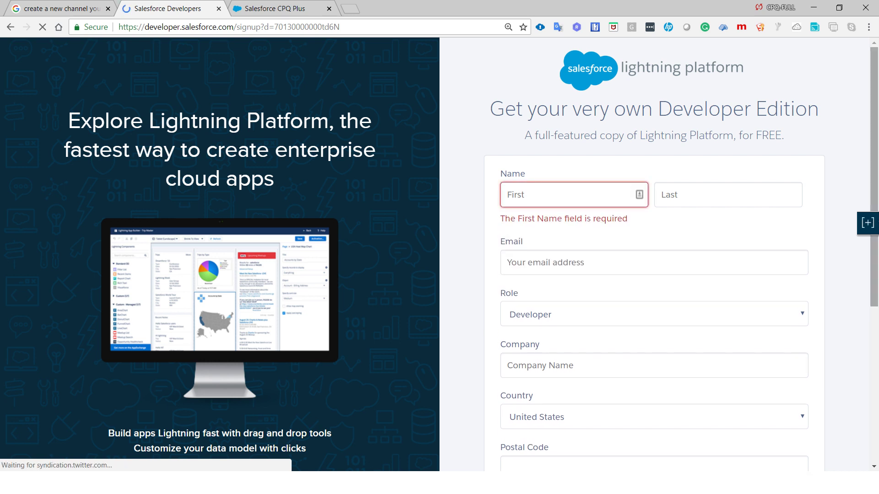
Review the Developer Edition sign-up form fields, including the choices available for Role.
{"action": "scroll", "coordinate": [654, 251], "scroll_direction": "down", "scroll_amount": 3}
{"action": "left_click", "coordinate": [654, 199]}
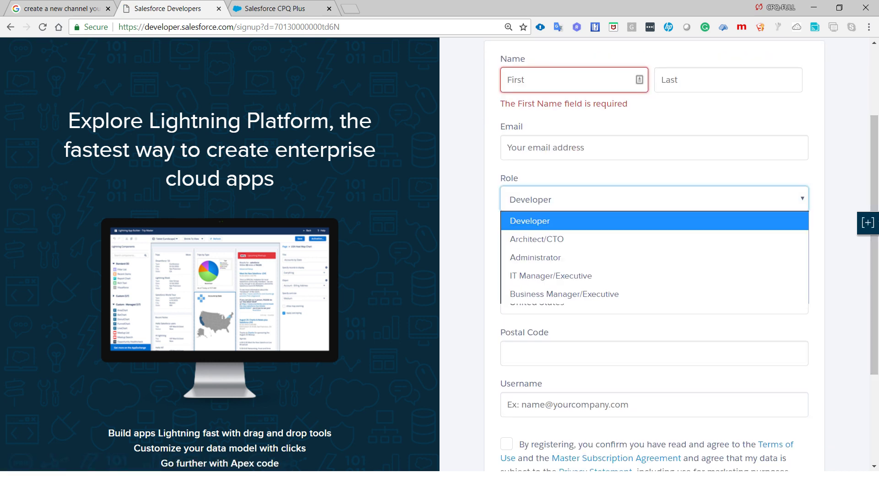
{"action": "key", "text": "Down"}
{"action": "key", "text": "Down"}
{"action": "key", "text": "Down"}
{"action": "key", "text": "Down"}
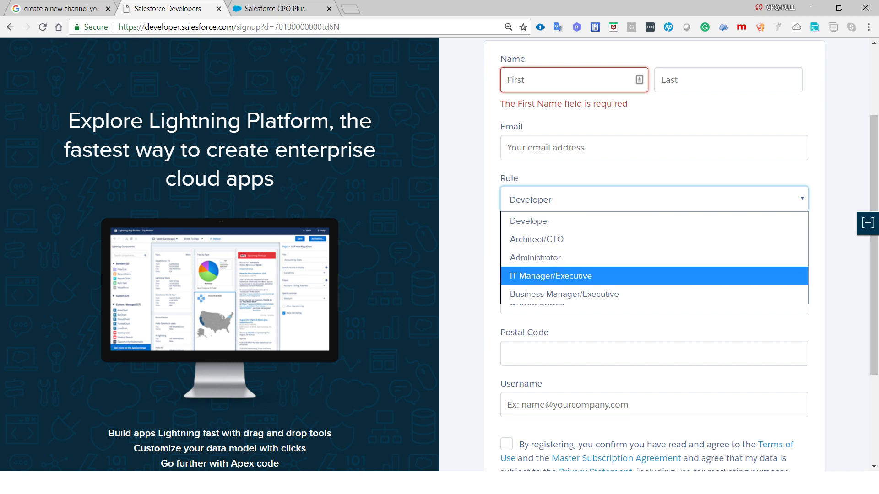
{"action": "key", "text": "Escape"}
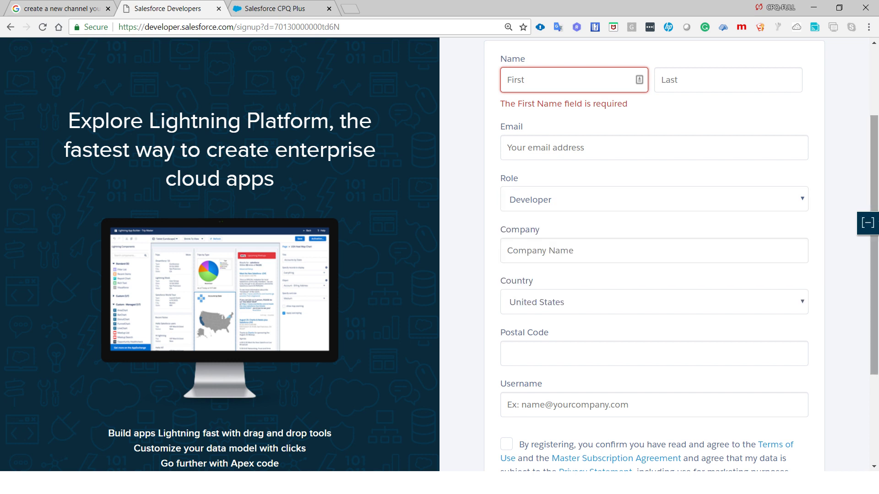
{"action": "scroll", "coordinate": [654, 254], "scroll_direction": "down", "scroll_amount": 3}
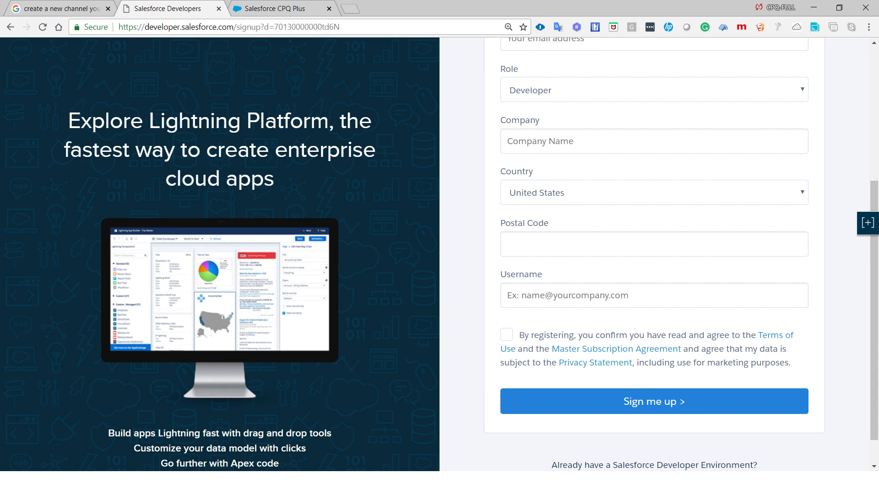
{"action": "key", "text": "Return"}
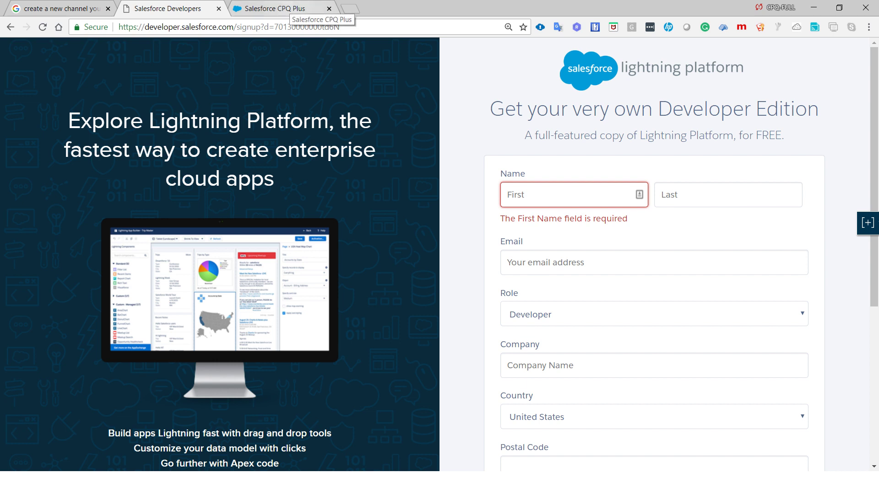
On the Salesforce CPQ Plus page, expand the Summer '18 Salesforce CPQ package and open the Production installation link for version 214.10.
{"action": "left_click", "coordinate": [284, 8]}
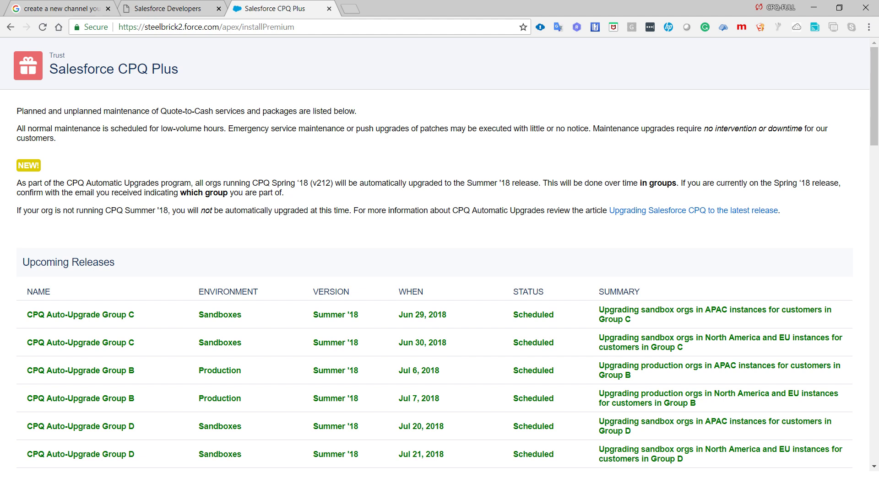
{"action": "left_click_drag", "start_coordinate": [295, 26], "coordinate": [118, 27]}
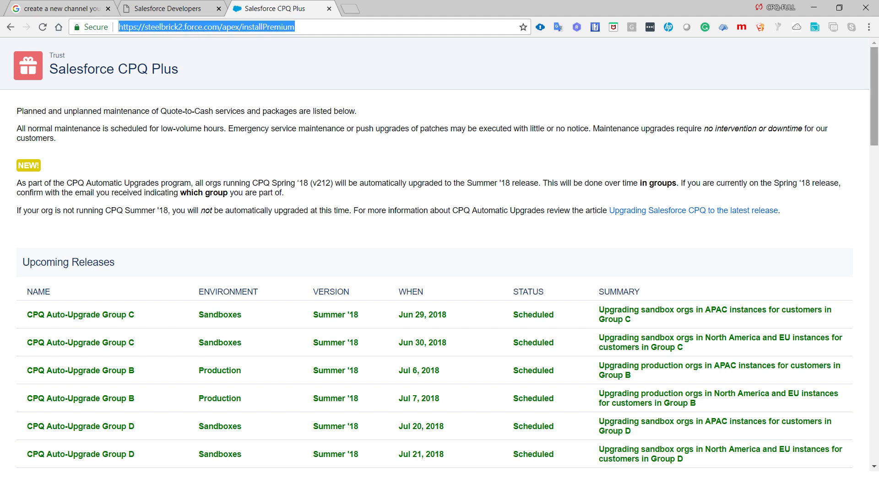
{"action": "scroll", "coordinate": [440, 255], "scroll_direction": "down", "scroll_amount": 15}
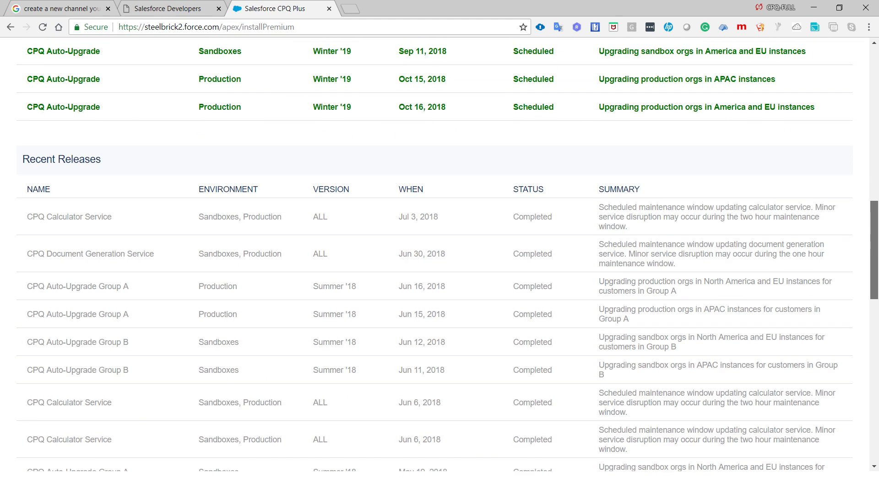
{"action": "scroll", "coordinate": [439, 254], "scroll_direction": "down", "scroll_amount": 2}
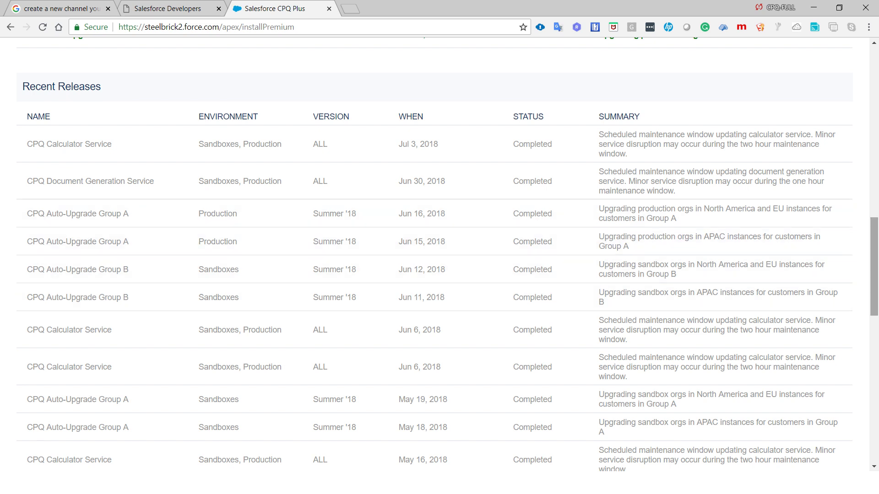
{"action": "scroll", "coordinate": [439, 255], "scroll_direction": "down", "scroll_amount": 12}
{"action": "scroll", "coordinate": [440, 254], "scroll_direction": "down", "scroll_amount": 1}
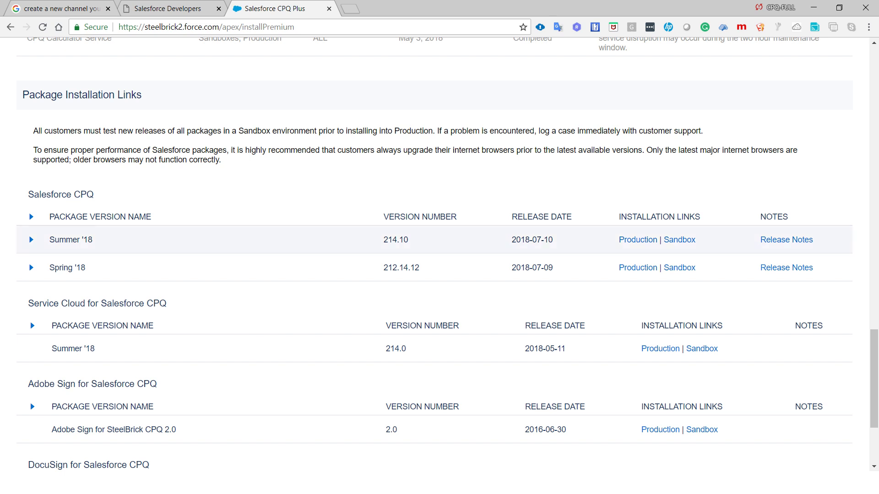
{"action": "left_click", "coordinate": [31, 240]}
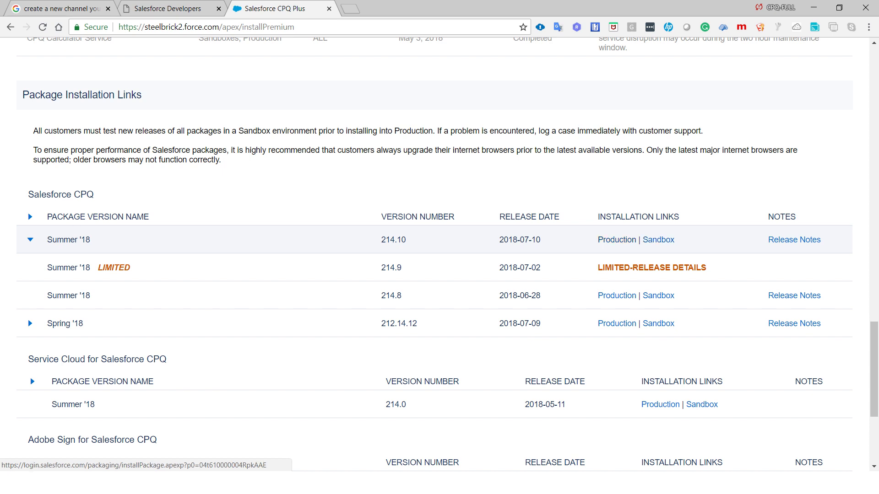
{"action": "left_click", "coordinate": [616, 240]}
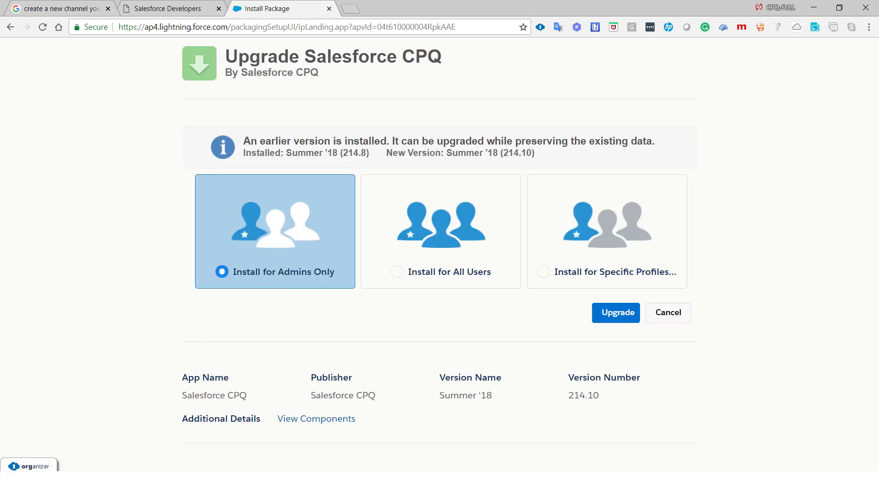
Choose Install for All Users for the Salesforce CPQ package upgrade.
{"action": "left_click", "coordinate": [441, 272]}
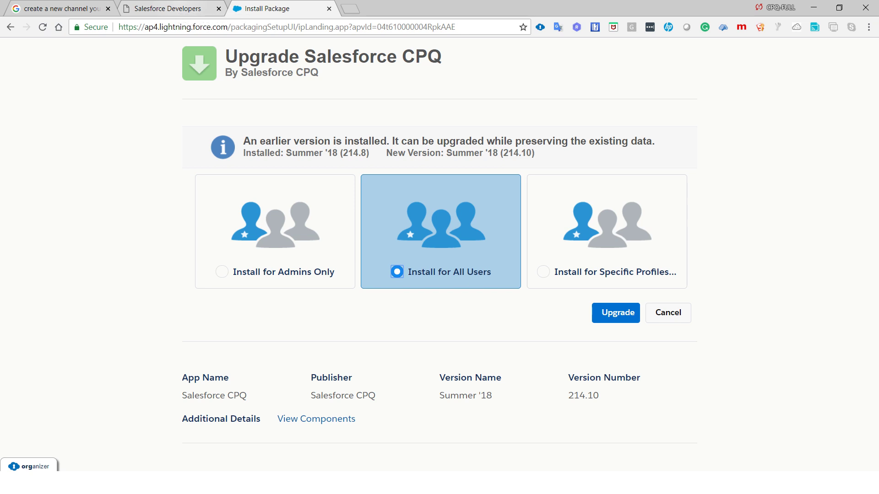
{"action": "key", "text": "ctrl+shift+Tab"}
{"action": "key", "text": "ctrl+Tab"}
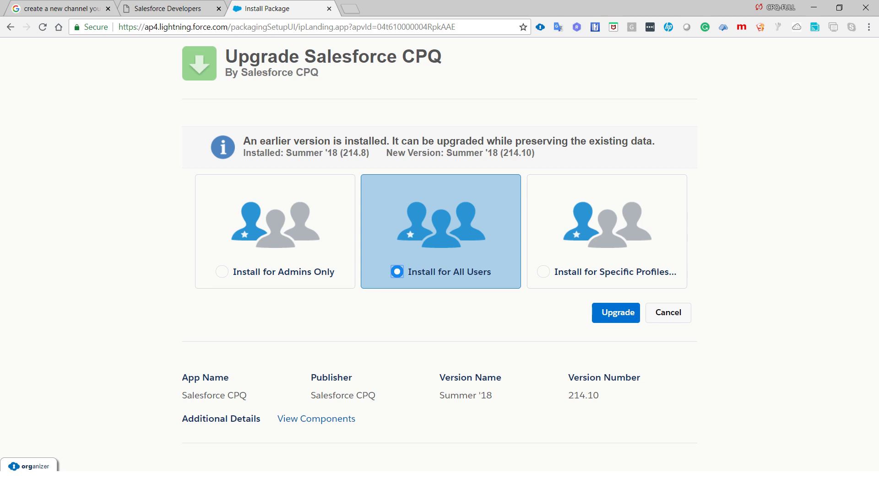
Switch to the other Chrome window with Salesforce Setup and check the Salesforce CPQ entry under Installed Packages.
{"action": "key", "text": "super"}
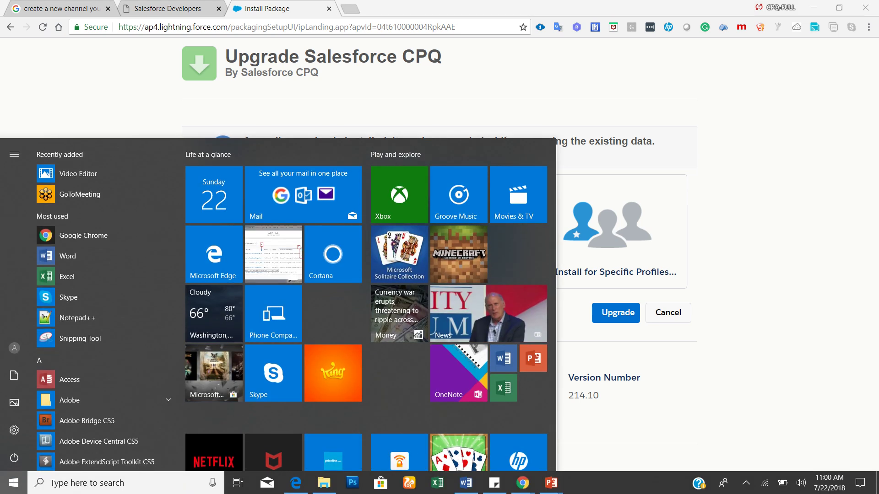
{"action": "mouse_move", "coordinate": [522, 483]}
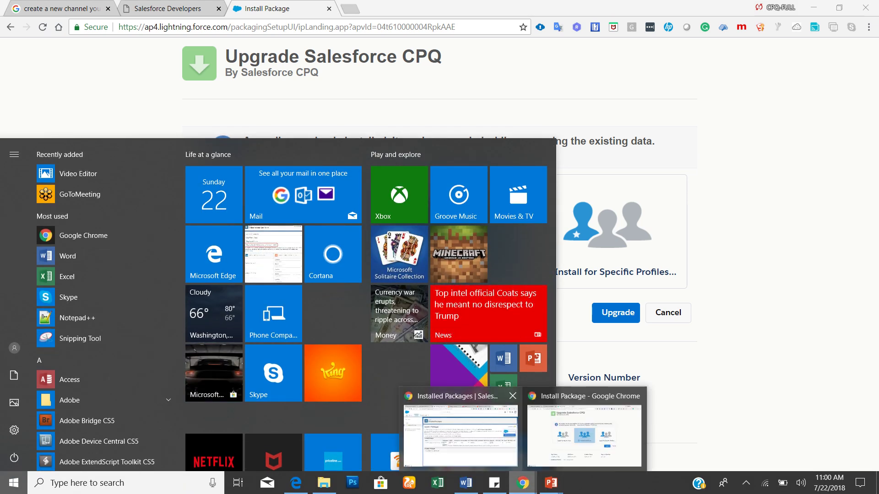
{"action": "left_click", "coordinate": [465, 431]}
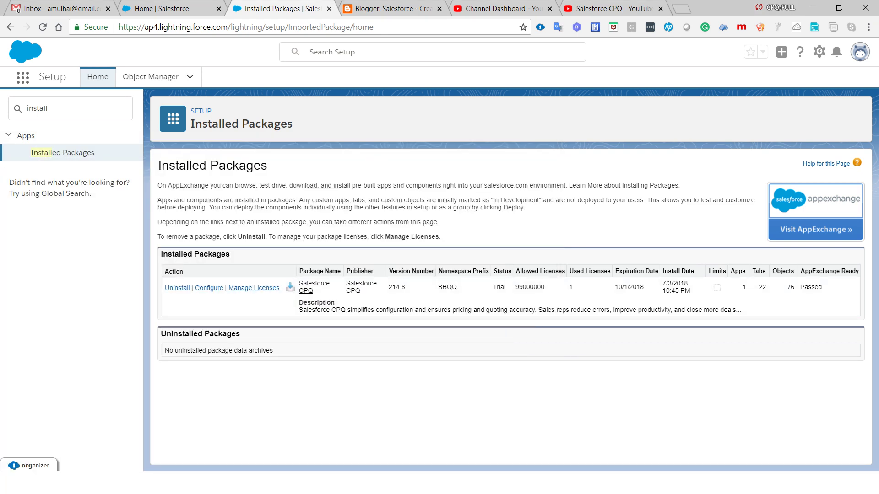
{"action": "left_click", "coordinate": [47, 108]}
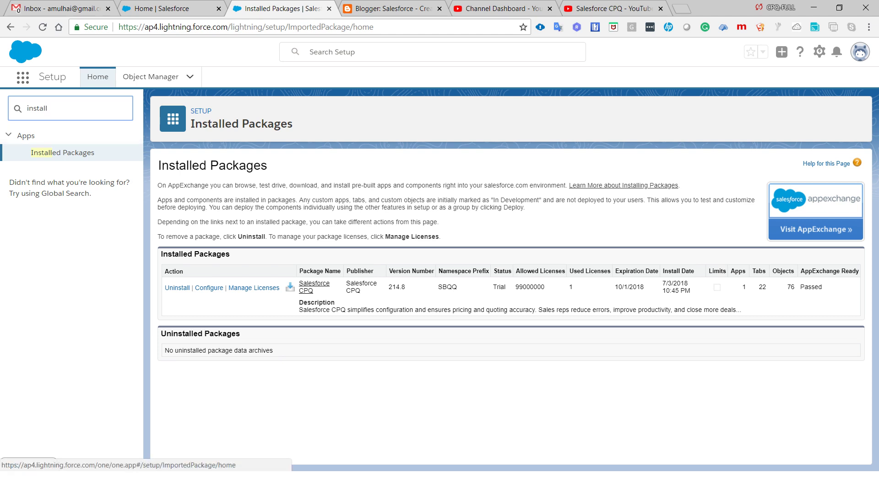
{"action": "left_click", "coordinate": [64, 154]}
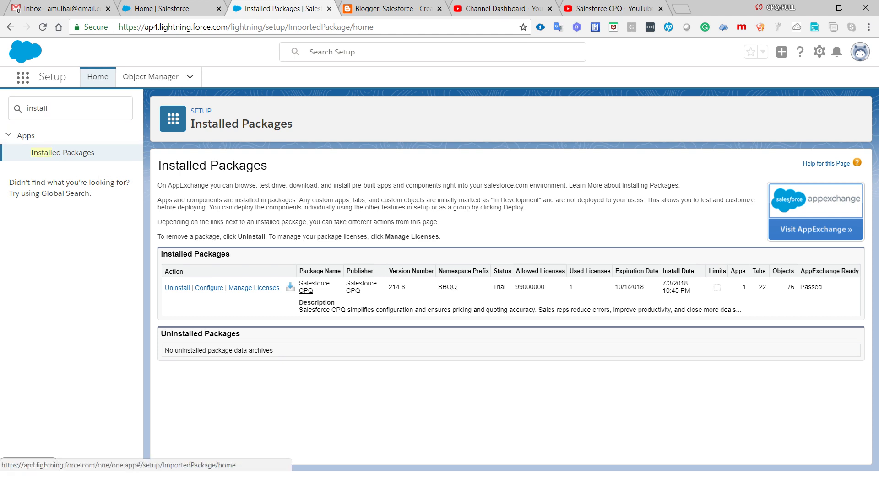
{"action": "mouse_move", "coordinate": [353, 284]}
{"action": "left_mouse_down"}
{"action": "mouse_move", "coordinate": [160, 165]}
{"action": "mouse_move", "coordinate": [361, 292]}
{"action": "mouse_move", "coordinate": [346, 284]}
{"action": "left_mouse_up"}
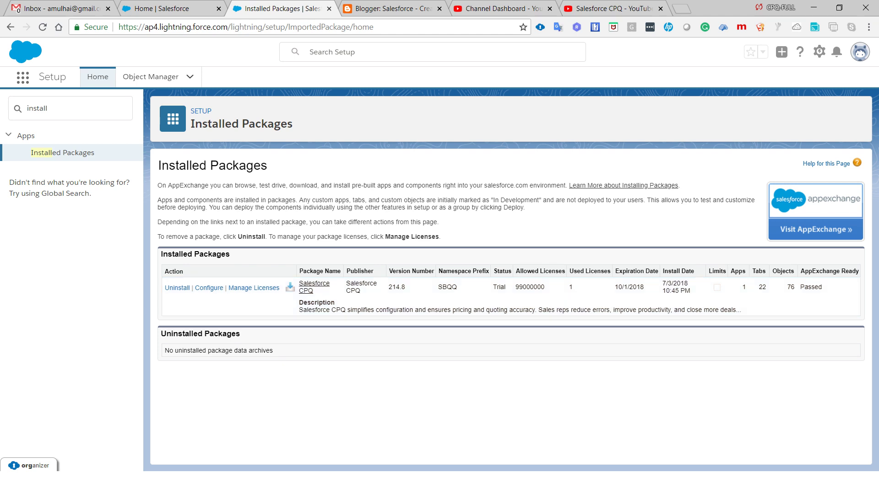
Switch to the PowerPoint slide show and open the CPQ Object Relationships link on the Lesson 3: Salesforce CPQ Basics slide.
{"action": "key", "text": "super"}
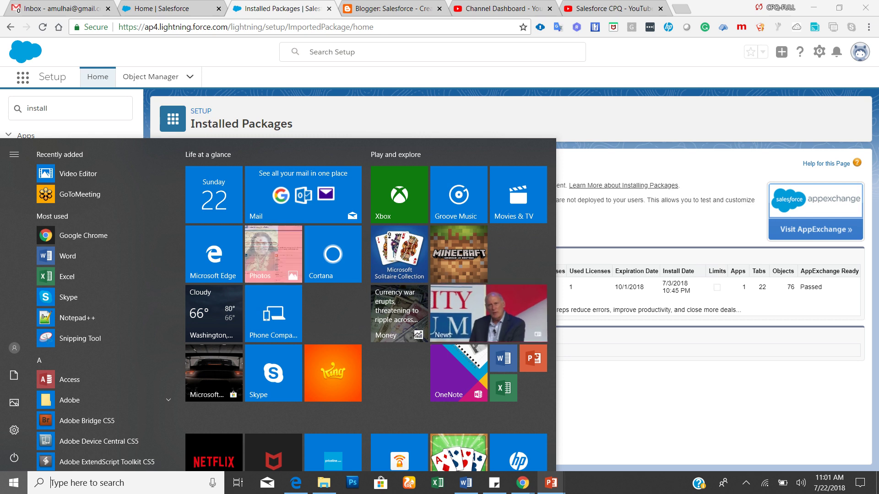
{"action": "mouse_move", "coordinate": [551, 482]}
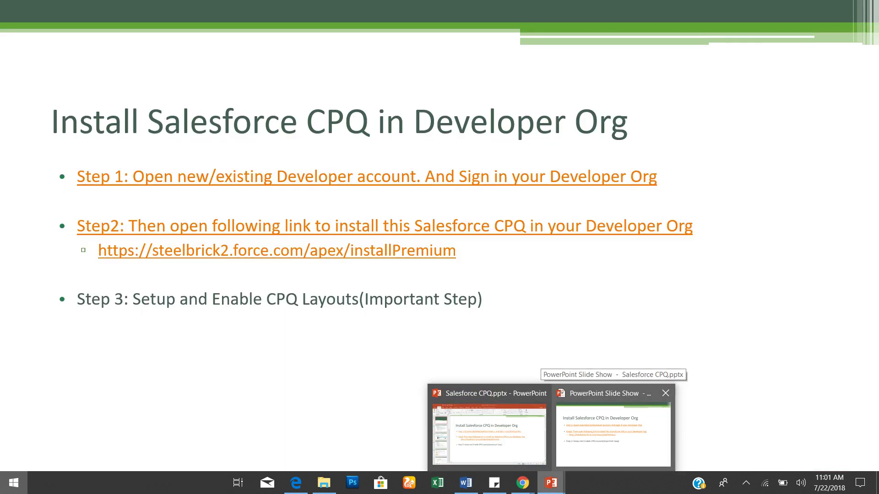
{"action": "left_click", "coordinate": [613, 435]}
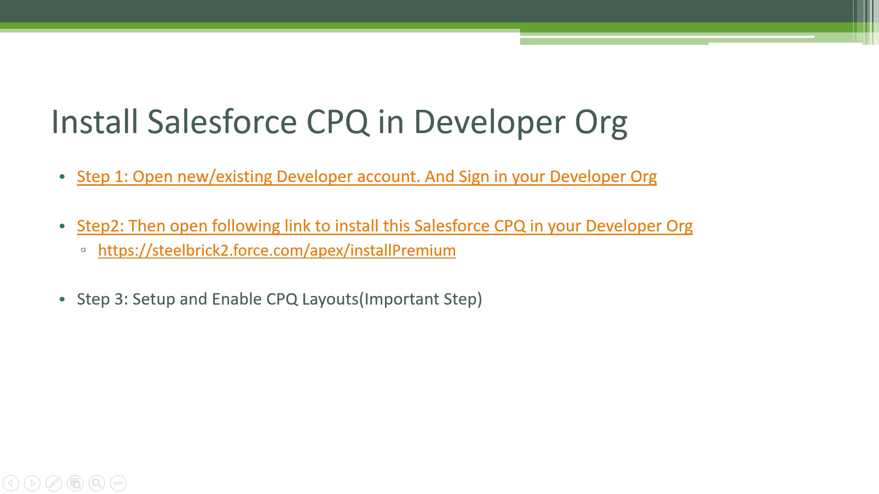
{"action": "key", "text": "Right"}
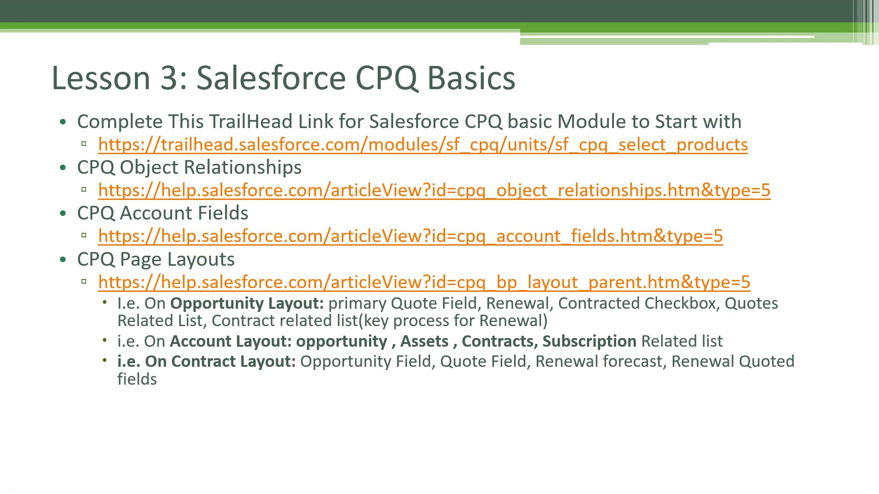
{"action": "key", "text": "Left"}
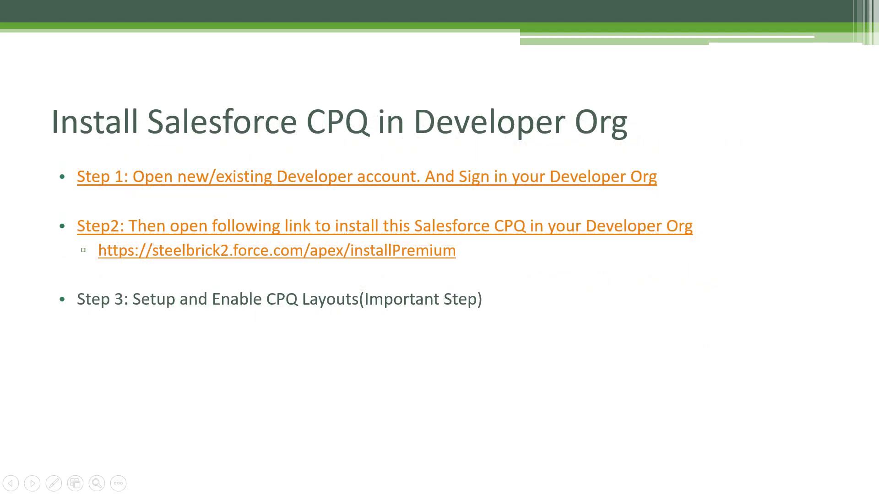
{"action": "key", "text": "Right"}
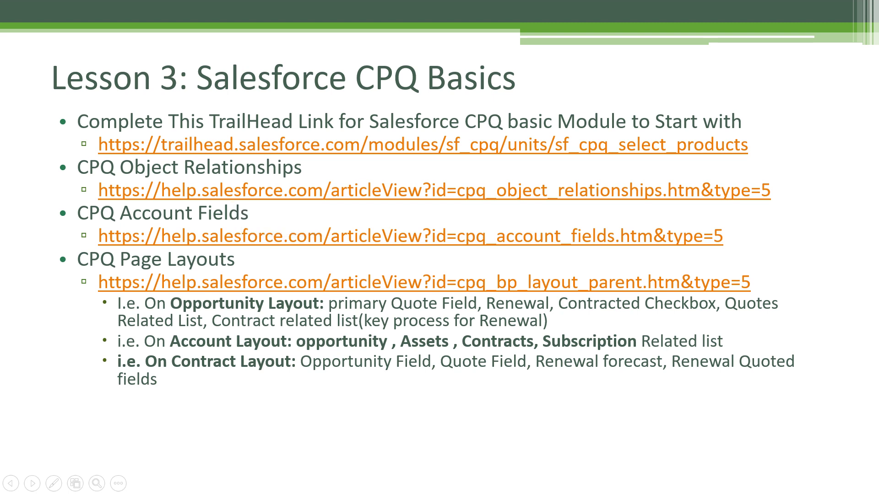
{"action": "left_click", "coordinate": [352, 190]}
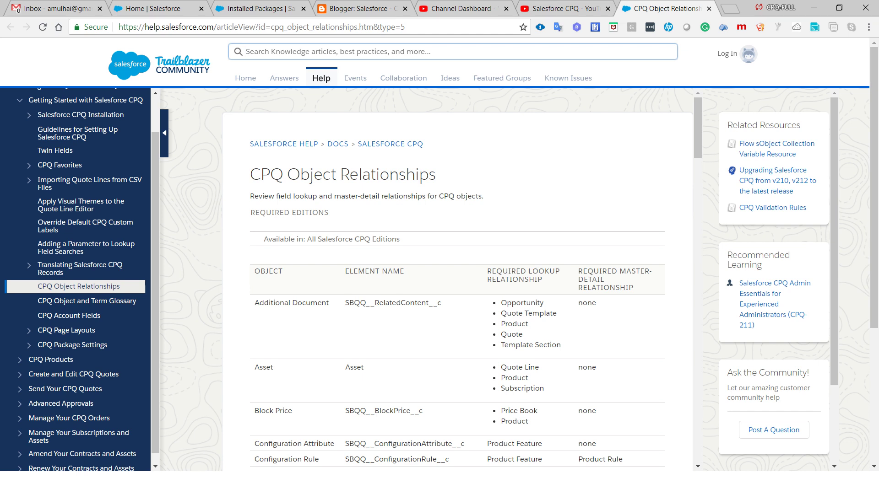
Examine the CPQ Object Relationships table, focusing on the Asset, Block Price and Contract objects and their required relationships.
{"action": "scroll", "coordinate": [458, 274], "scroll_direction": "down", "scroll_amount": 1}
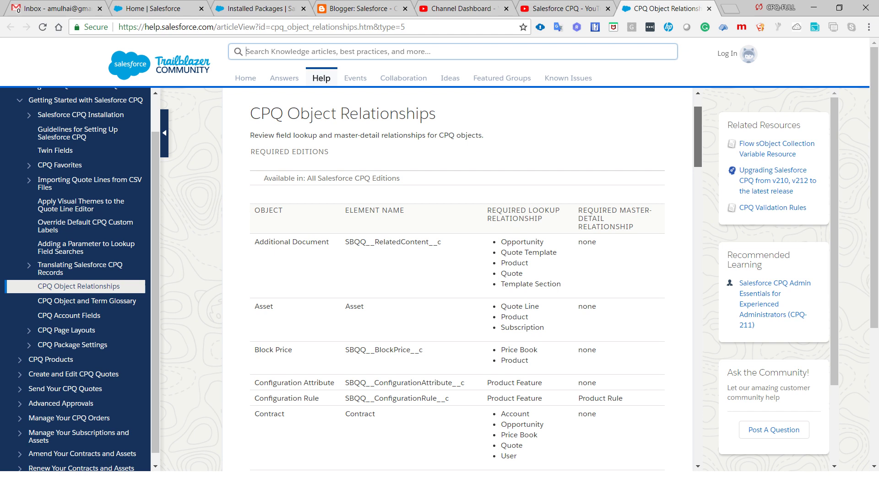
{"action": "scroll", "coordinate": [458, 275], "scroll_direction": "down", "scroll_amount": 1}
{"action": "scroll", "coordinate": [457, 274], "scroll_direction": "up", "scroll_amount": 2}
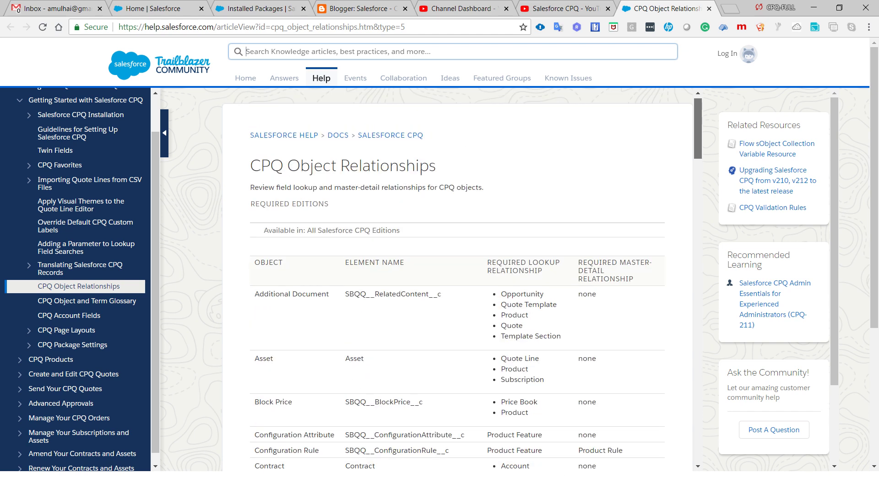
{"action": "scroll", "coordinate": [439, 275], "scroll_direction": "down", "scroll_amount": 1}
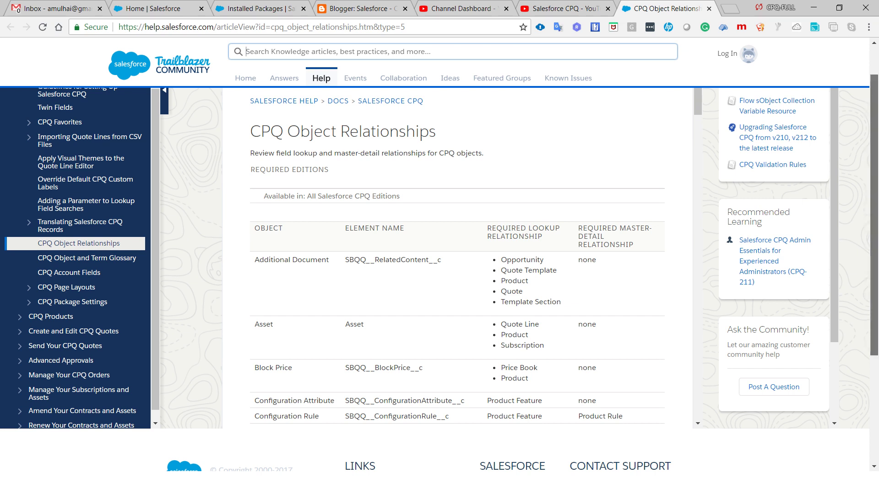
{"action": "scroll", "coordinate": [440, 274], "scroll_direction": "up", "scroll_amount": 1}
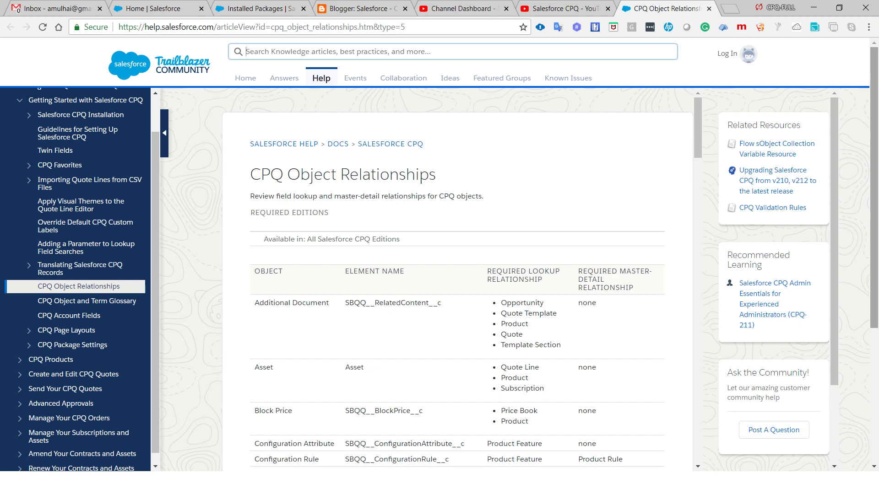
{"action": "scroll", "coordinate": [457, 279], "scroll_direction": "down", "scroll_amount": 2}
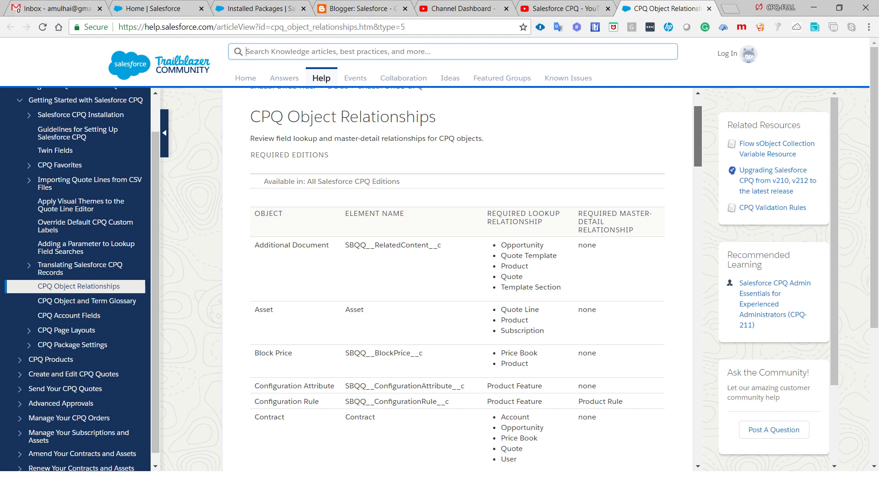
{"action": "scroll", "coordinate": [457, 197], "scroll_direction": "down", "scroll_amount": 3}
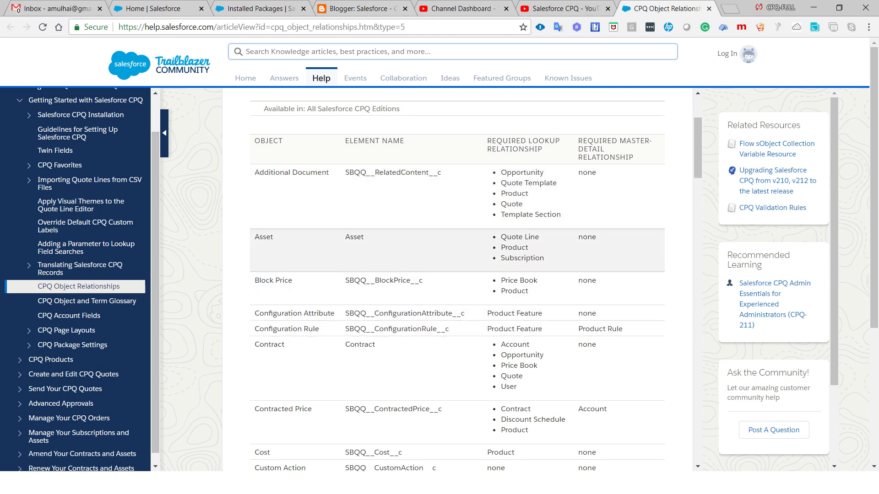
{"action": "double_click", "coordinate": [263, 237]}
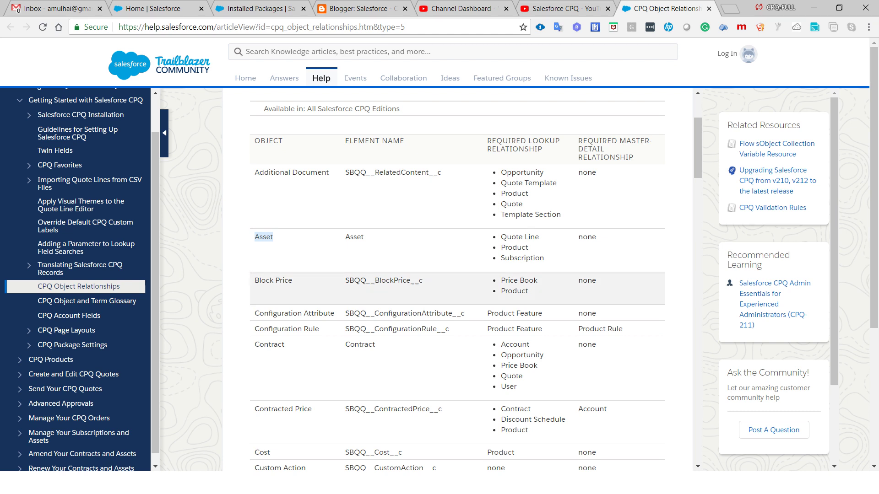
{"action": "left_click_drag", "start_coordinate": [261, 281], "coordinate": [293, 281]}
{"action": "double_click", "coordinate": [269, 344]}
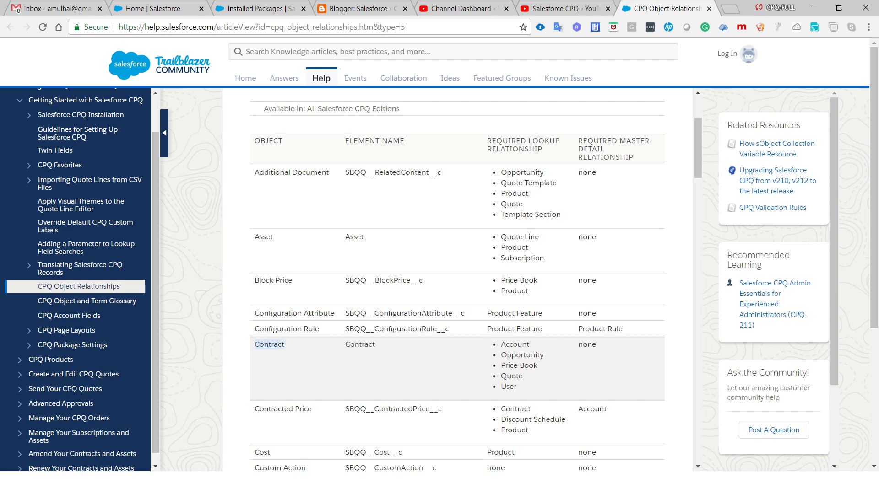
Examine the CPQ Object Relationships table from Contract down to the Price Book and Product objects and their required relationships.
{"action": "scroll", "coordinate": [458, 279], "scroll_direction": "down", "scroll_amount": 4}
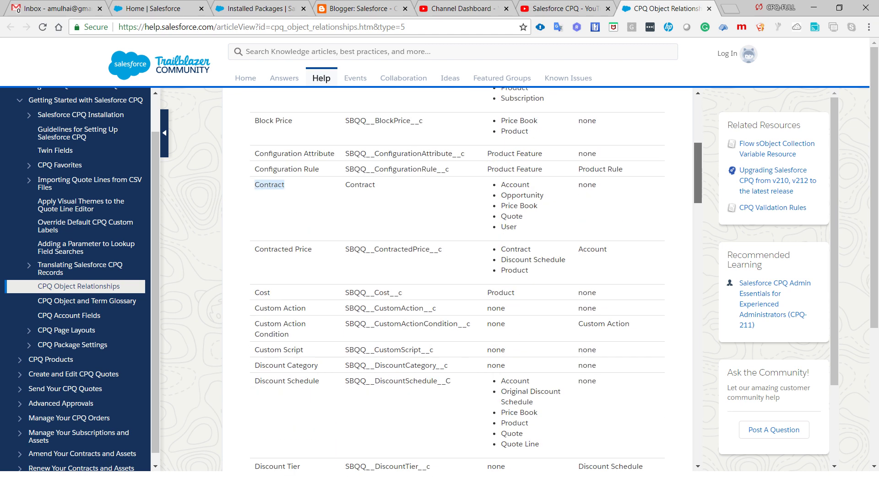
{"action": "scroll", "coordinate": [458, 279], "scroll_direction": "down", "scroll_amount": 6}
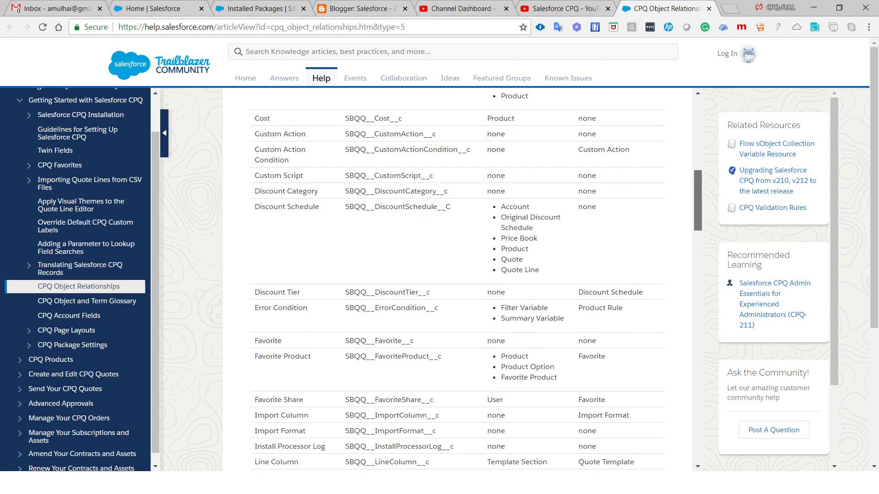
{"action": "scroll", "coordinate": [458, 280], "scroll_direction": "down", "scroll_amount": 5}
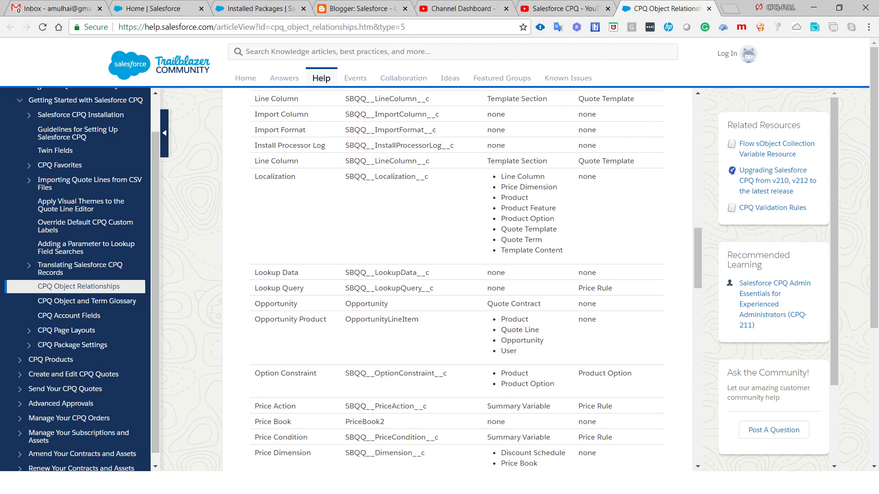
{"action": "scroll", "coordinate": [458, 302], "scroll_direction": "down", "scroll_amount": 3}
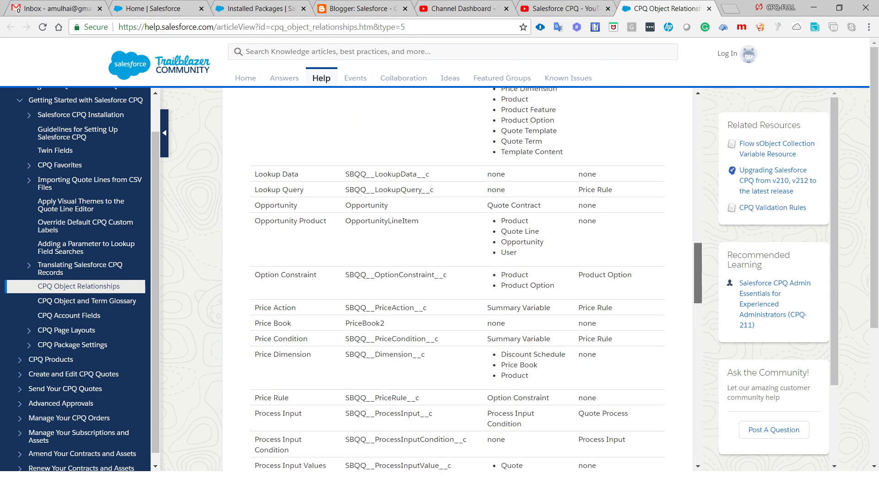
{"action": "double_click", "coordinate": [264, 294]}
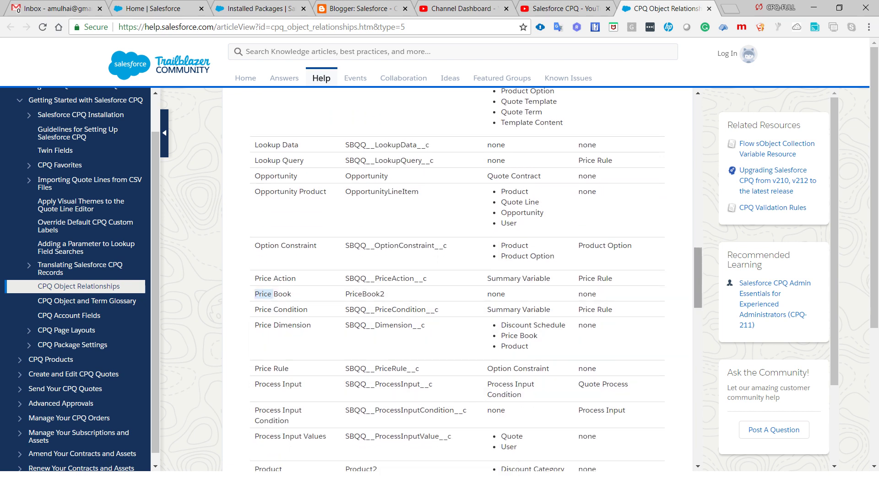
{"action": "scroll", "coordinate": [458, 279], "scroll_direction": "down", "scroll_amount": 3}
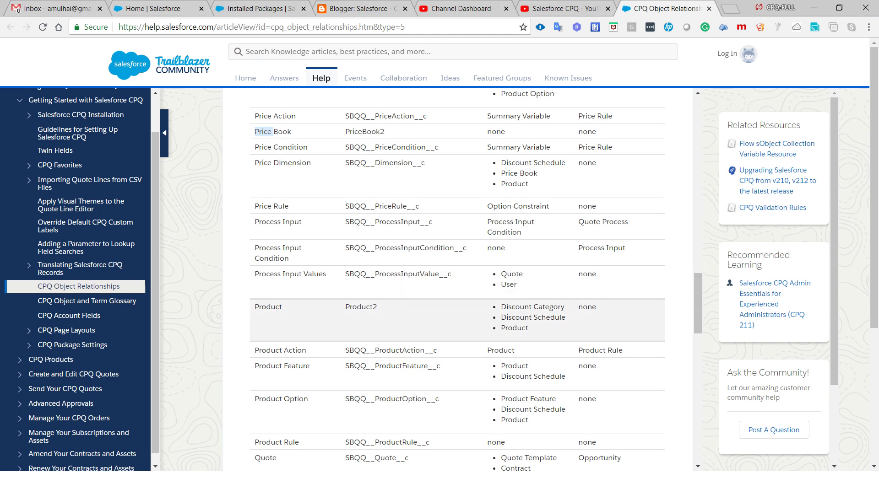
{"action": "double_click", "coordinate": [268, 306]}
{"action": "scroll", "coordinate": [458, 321], "scroll_direction": "down", "scroll_amount": 3}
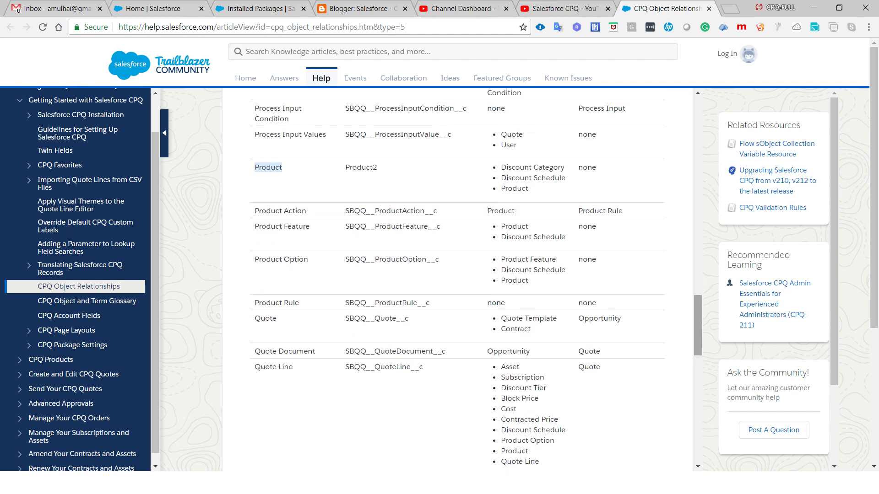
Examine the Quote object's row, highlighting its element name SBQQ__Quote__c in the relationships table.
{"action": "double_click", "coordinate": [265, 318]}
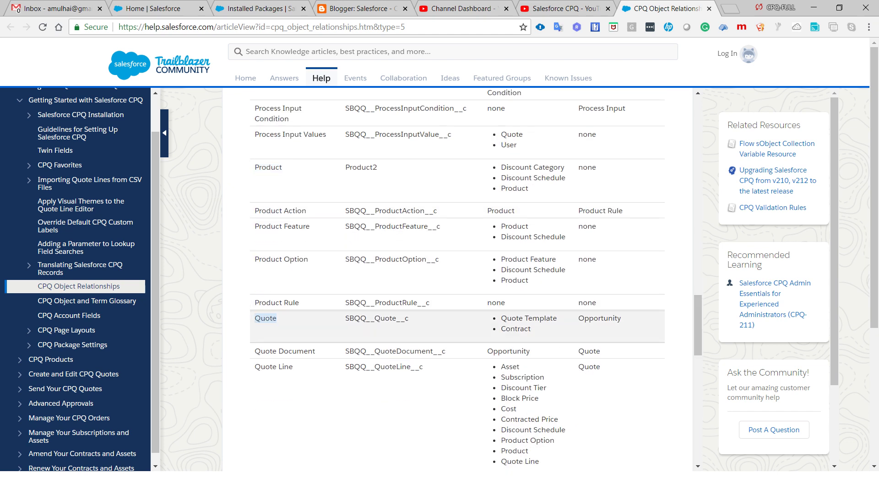
{"action": "left_click_drag", "start_coordinate": [350, 318], "coordinate": [408, 318]}
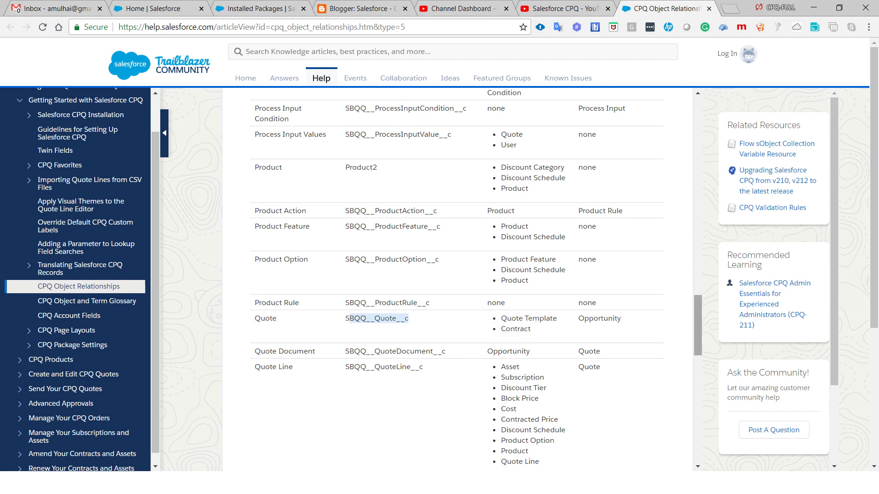
{"action": "scroll", "coordinate": [698, 325], "scroll_direction": "down", "scroll_amount": 2}
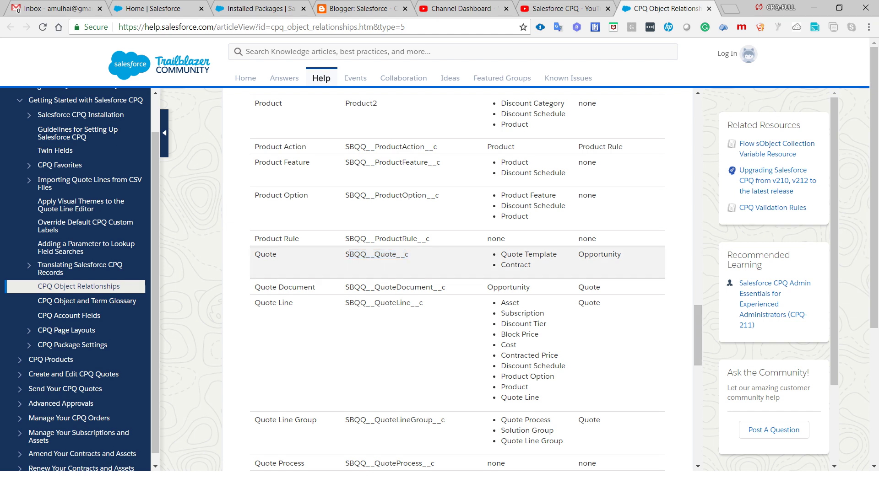
{"action": "left_click_drag", "start_coordinate": [408, 254], "coordinate": [349, 255]}
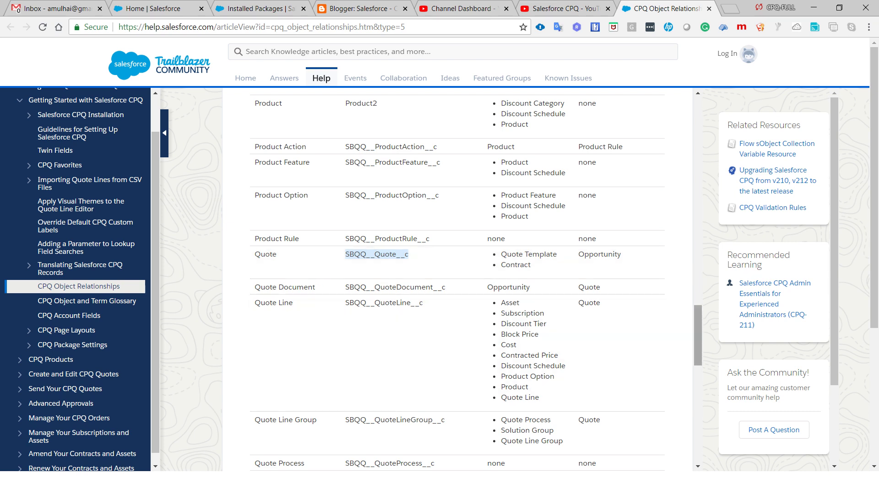
{"action": "scroll", "coordinate": [698, 339], "scroll_direction": "down", "scroll_amount": 1}
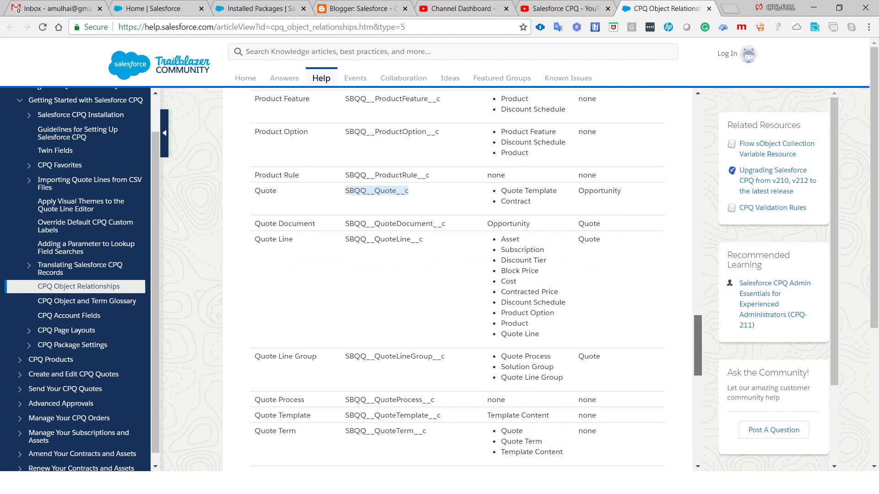
Review the remaining objects from Quote Line to Web Quote Line and return to the start of the table.
{"action": "scroll", "coordinate": [458, 280], "scroll_direction": "down", "scroll_amount": 5}
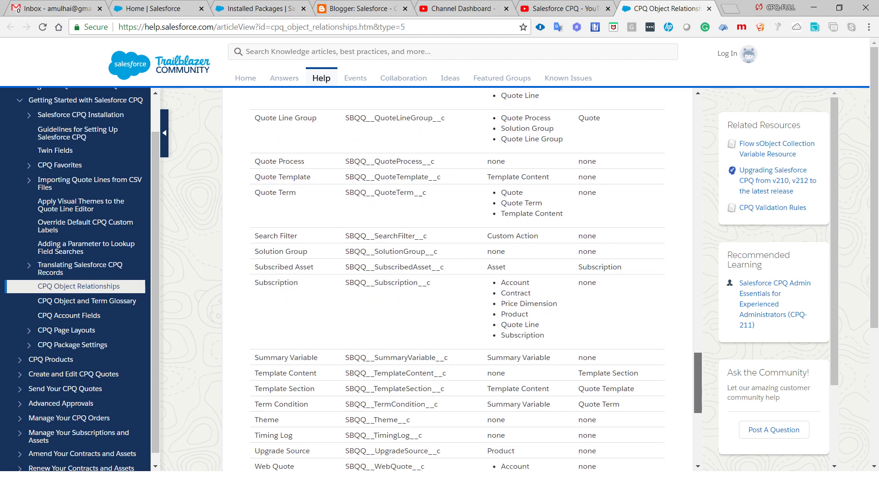
{"action": "scroll", "coordinate": [457, 281], "scroll_direction": "down", "scroll_amount": 1}
{"action": "scroll", "coordinate": [458, 280], "scroll_direction": "down", "scroll_amount": 4}
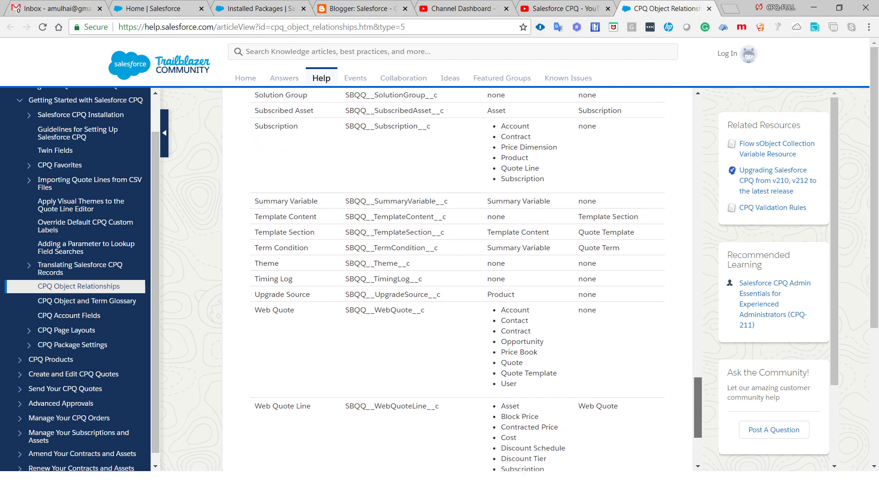
{"action": "scroll", "coordinate": [457, 280], "scroll_direction": "down", "scroll_amount": 2}
{"action": "scroll", "coordinate": [457, 280], "scroll_direction": "up", "scroll_amount": 7}
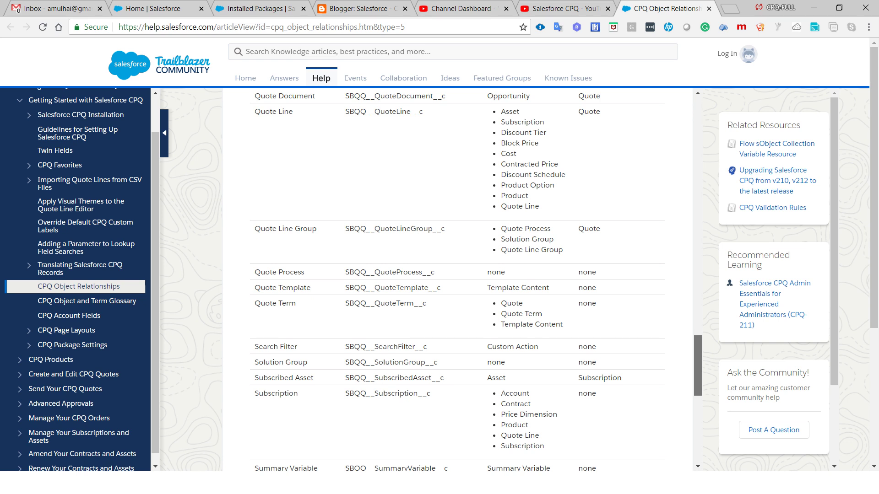
{"action": "left_click_drag", "start_coordinate": [698, 366], "coordinate": [698, 147]}
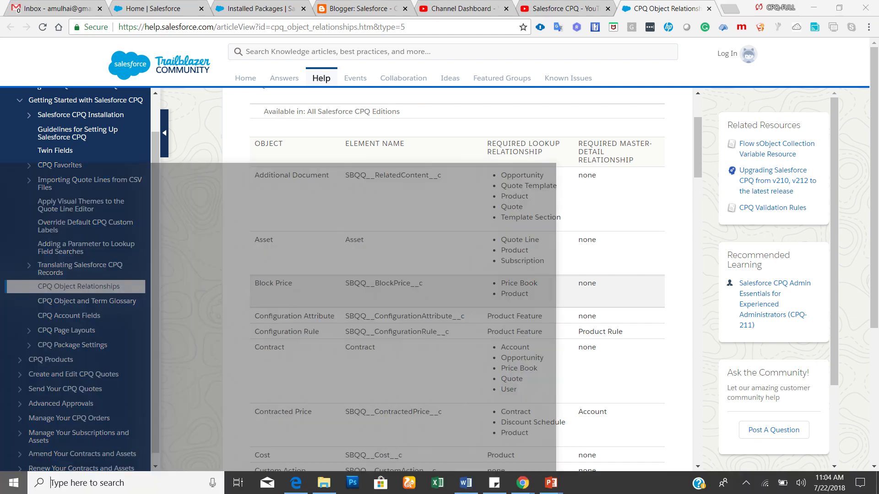
Switch to the PowerPoint slide show and open the CPQ Page Layouts link on the Lesson 3: Salesforce CPQ Basics slide.
{"action": "key", "text": "super"}
{"action": "mouse_move", "coordinate": [552, 483]}
{"action": "mouse_move", "coordinate": [613, 430]}
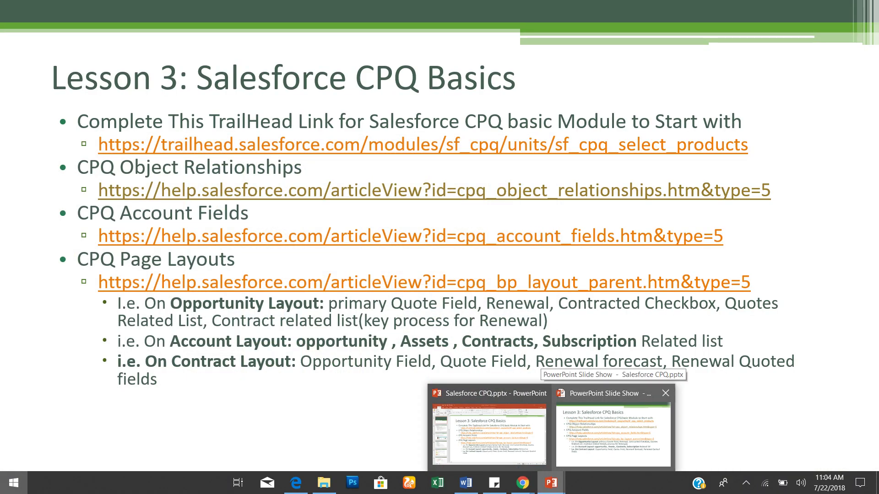
{"action": "left_click", "coordinate": [613, 430]}
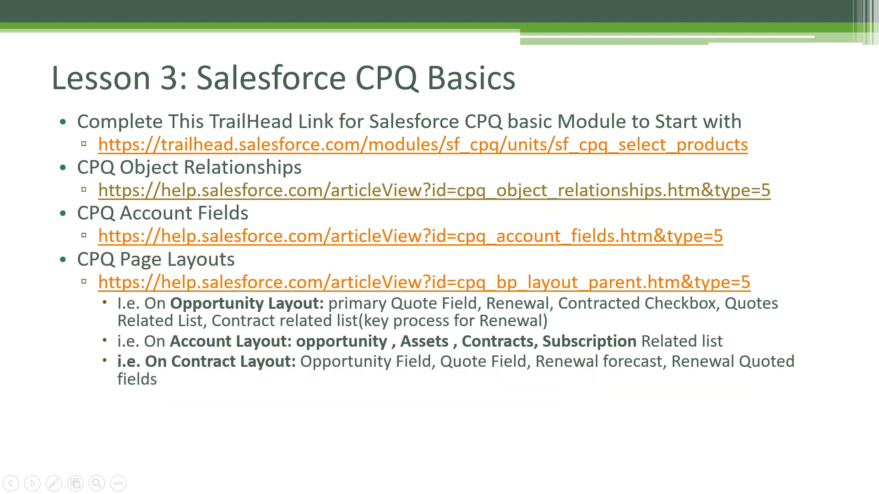
{"action": "key", "text": "Right"}
{"action": "key", "text": "Left"}
{"action": "left_click", "coordinate": [412, 283]}
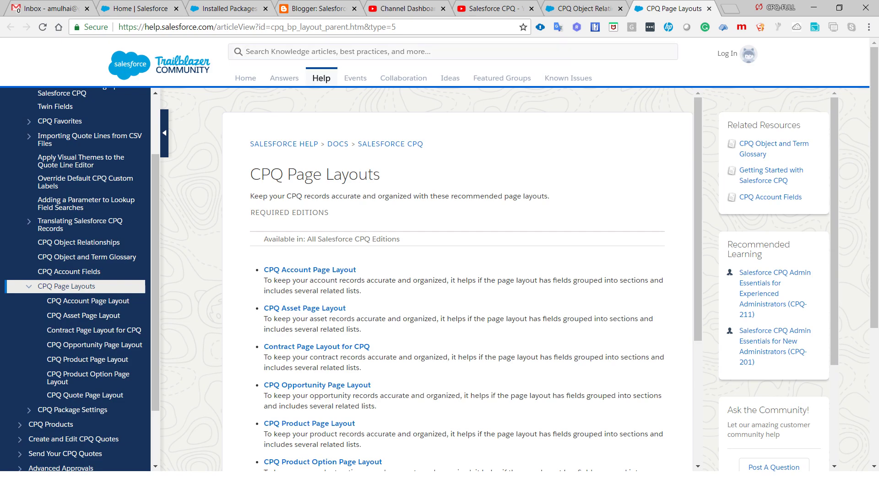
{"action": "scroll", "coordinate": [462, 278], "scroll_direction": "down", "scroll_amount": 1}
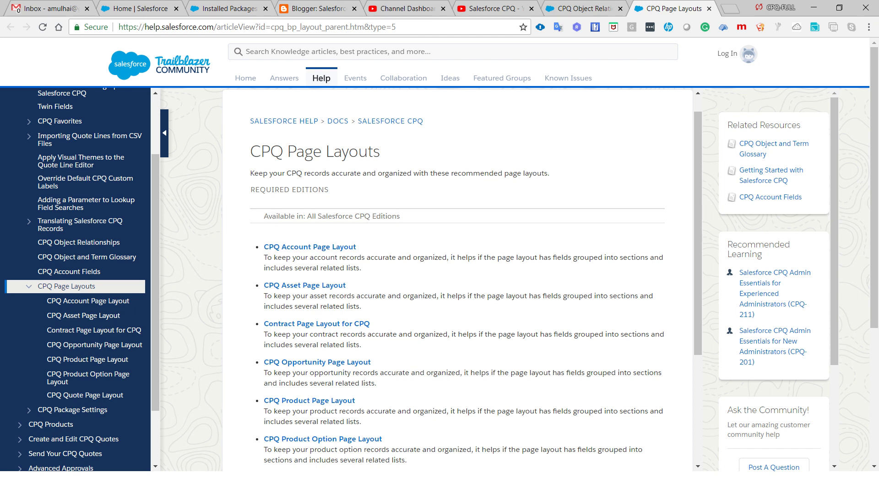
Switch to the Salesforce org and open CPQ Account Layout from the Account object's page layouts in Object Manager.
{"action": "left_click", "coordinate": [137, 8]}
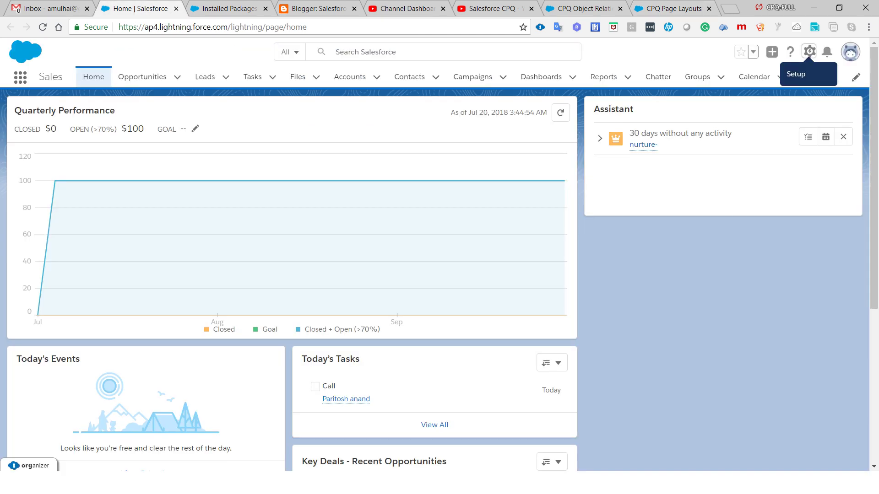
{"action": "left_click", "coordinate": [810, 52]}
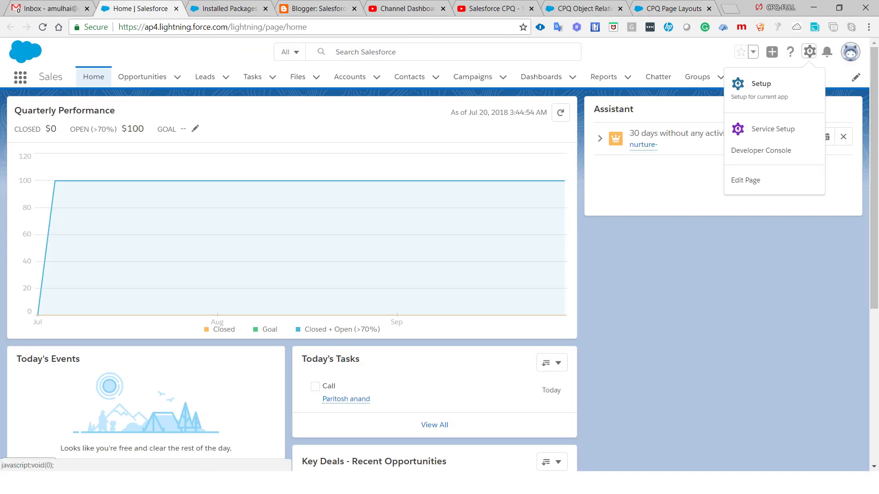
{"action": "left_click", "coordinate": [349, 76]}
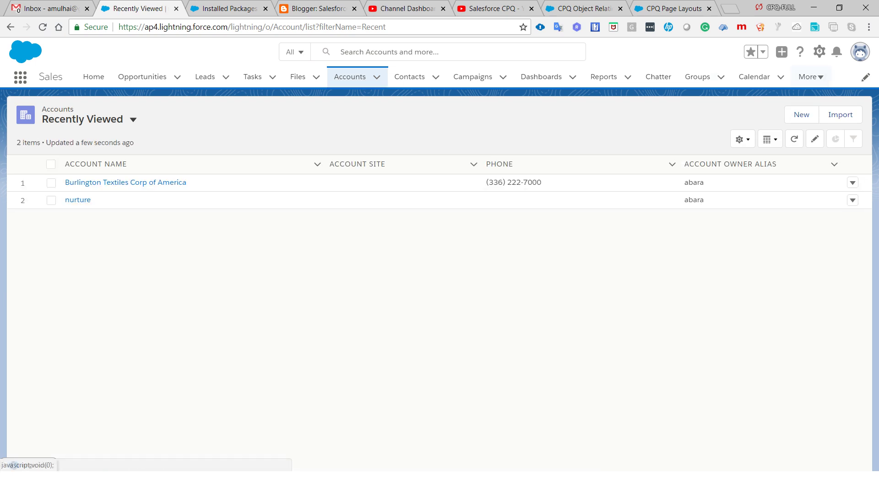
{"action": "left_click", "coordinate": [820, 52]}
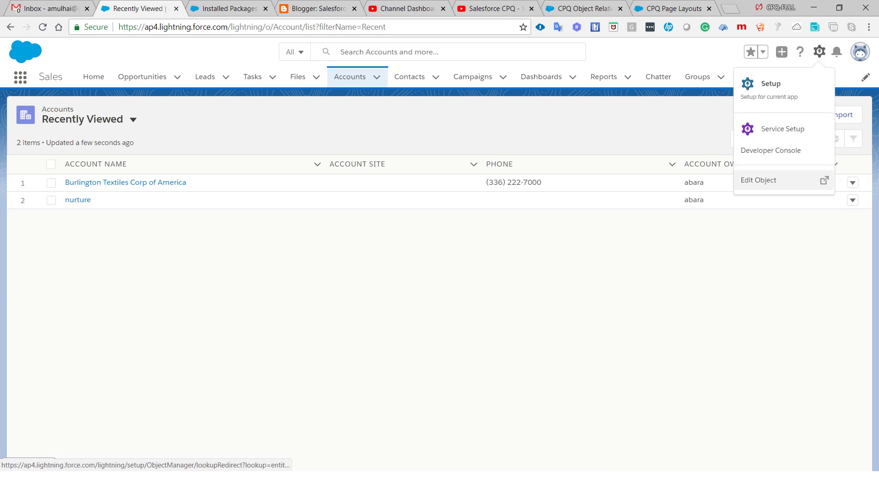
{"action": "left_click", "coordinate": [769, 180]}
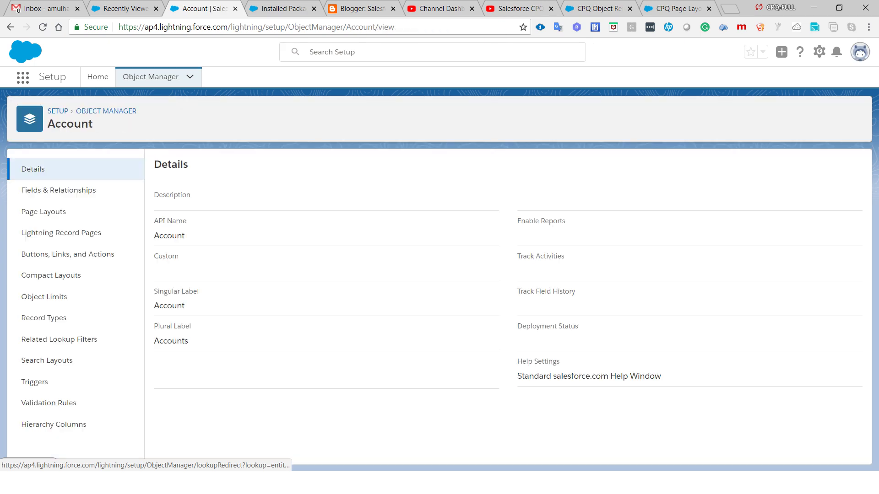
{"action": "left_click", "coordinate": [37, 212]}
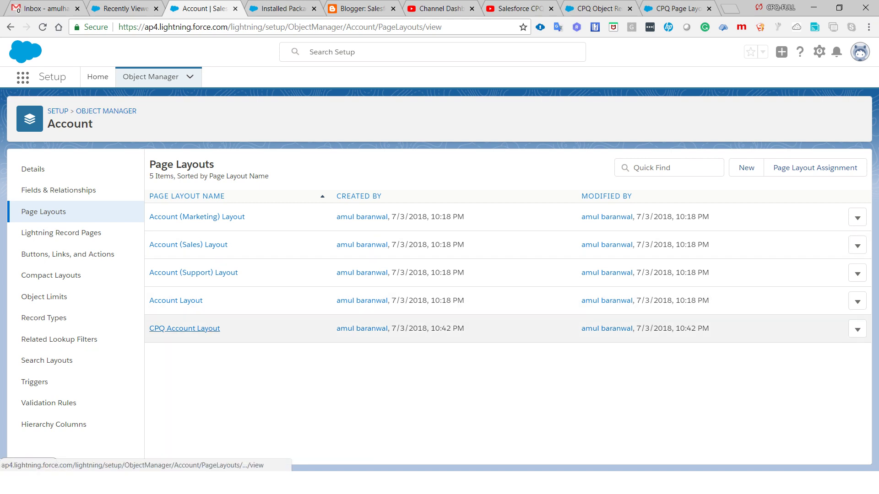
{"action": "left_click", "coordinate": [184, 328]}
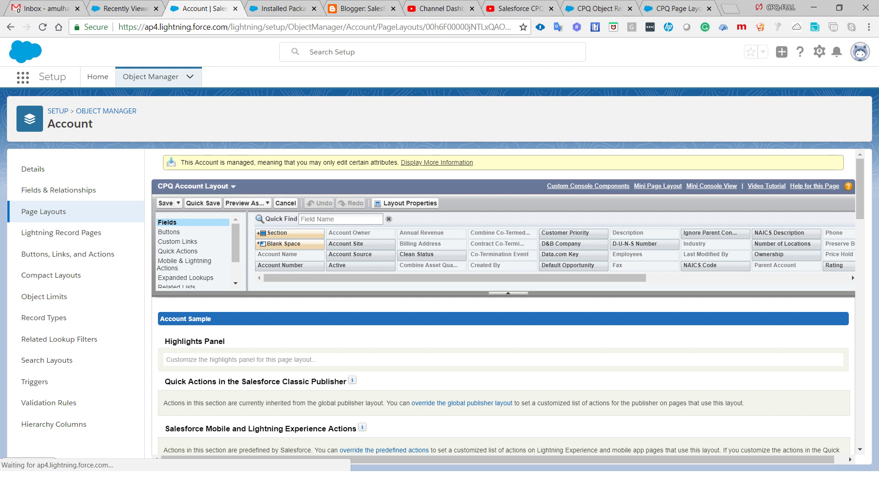
Examine the detail sections of CPQ Account Layout, from Account Information through Renewal/Co-Term Information to System Information.
{"action": "scroll", "coordinate": [848, 457], "scroll_direction": "down", "scroll_amount": 3}
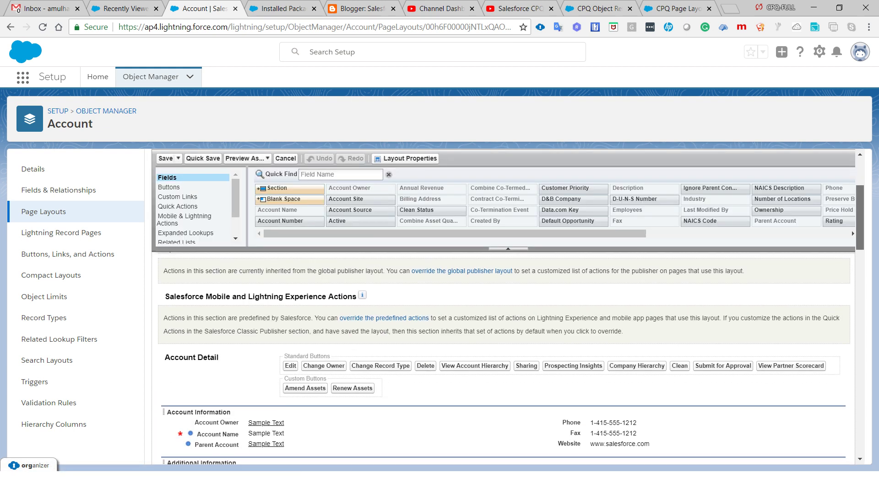
{"action": "scroll", "coordinate": [851, 231], "scroll_direction": "down", "scroll_amount": 1}
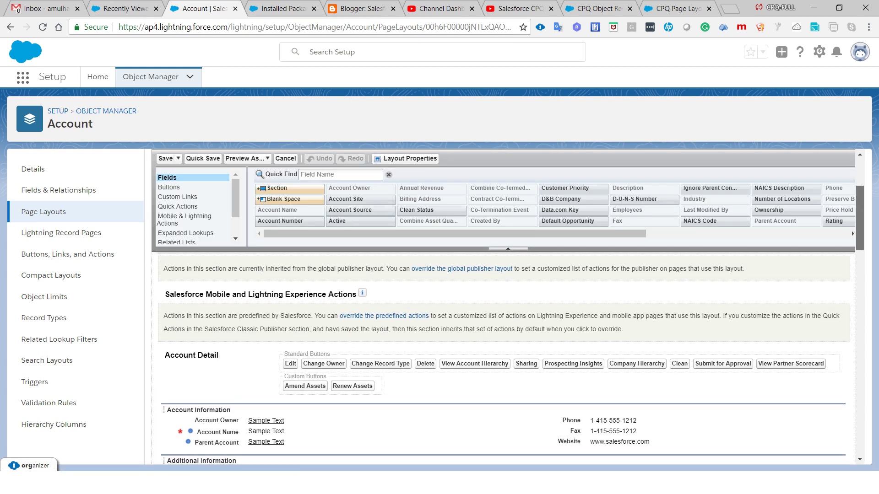
{"action": "scroll", "coordinate": [851, 231], "scroll_direction": "down", "scroll_amount": 2}
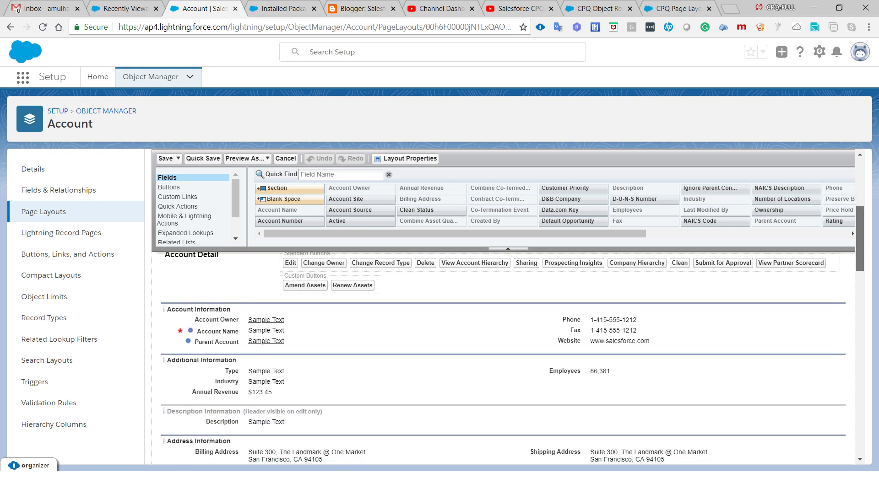
{"action": "scroll", "coordinate": [851, 231], "scroll_direction": "down", "scroll_amount": 3}
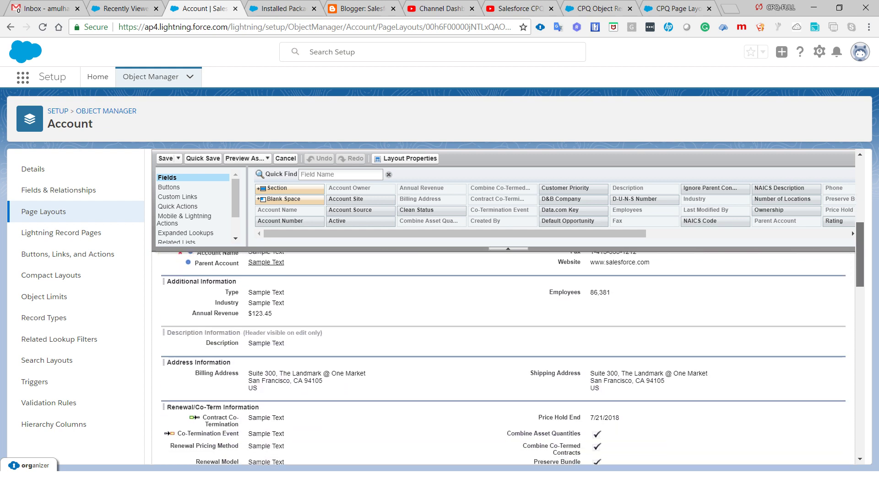
{"action": "scroll", "coordinate": [852, 231], "scroll_direction": "down", "scroll_amount": 1}
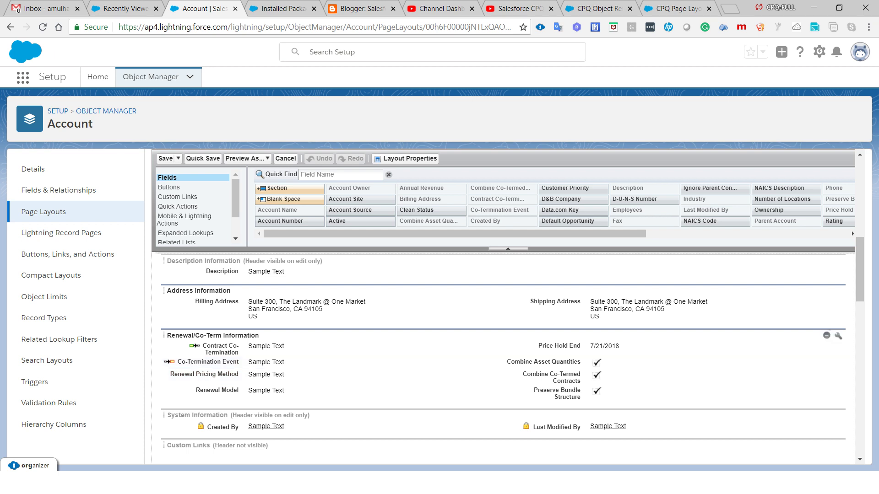
{"action": "scroll", "coordinate": [503, 357], "scroll_direction": "down", "scroll_amount": 5}
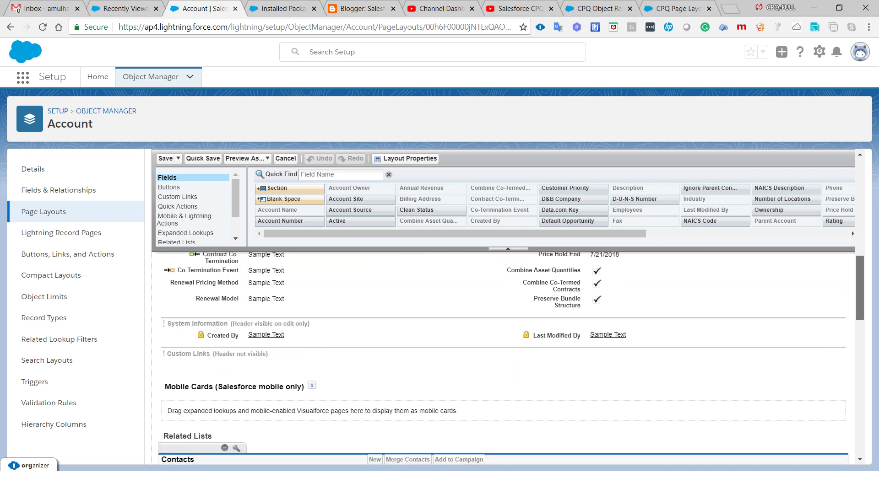
Review the related lists of CPQ Account Layout, from Contacts, Opportunities and Quotes down to Activity History.
{"action": "scroll", "coordinate": [852, 231], "scroll_direction": "down", "scroll_amount": 1}
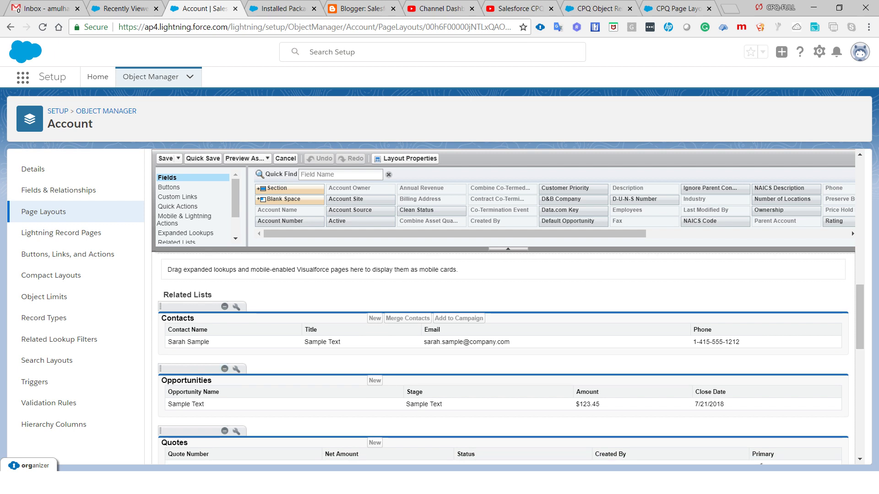
{"action": "scroll", "coordinate": [852, 230], "scroll_direction": "down", "scroll_amount": 1}
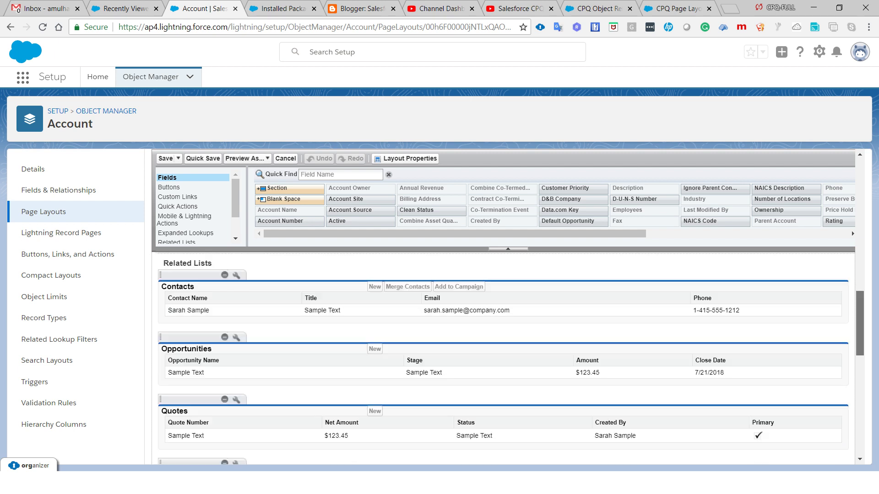
{"action": "scroll", "coordinate": [851, 230], "scroll_direction": "down", "scroll_amount": 2}
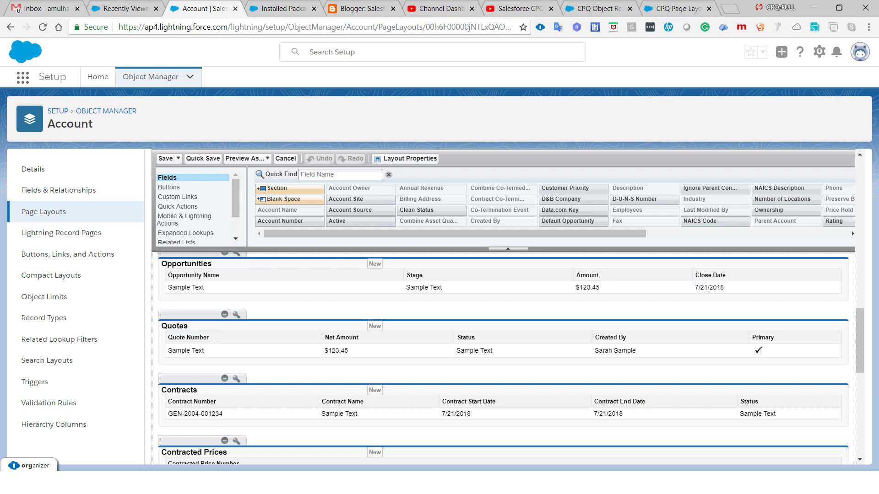
{"action": "scroll", "coordinate": [851, 231], "scroll_direction": "down", "scroll_amount": 2}
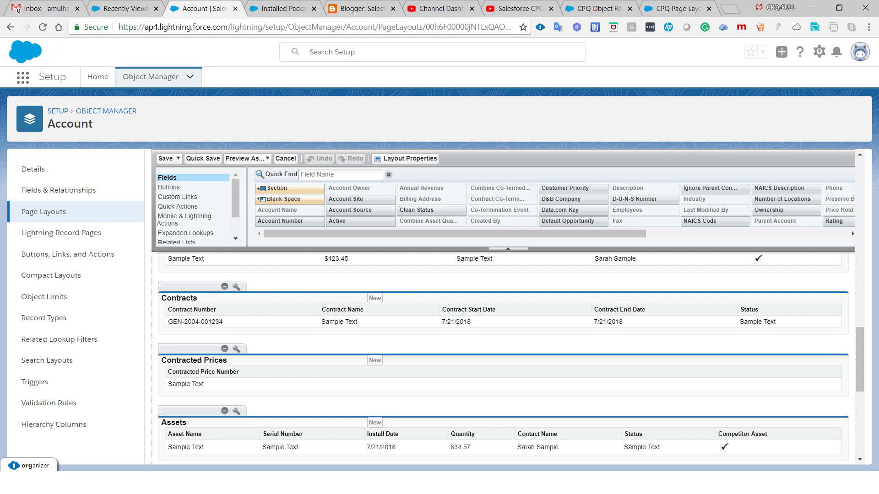
{"action": "scroll", "coordinate": [851, 231], "scroll_direction": "down", "scroll_amount": 2}
{"action": "scroll", "coordinate": [851, 231], "scroll_direction": "down", "scroll_amount": 3}
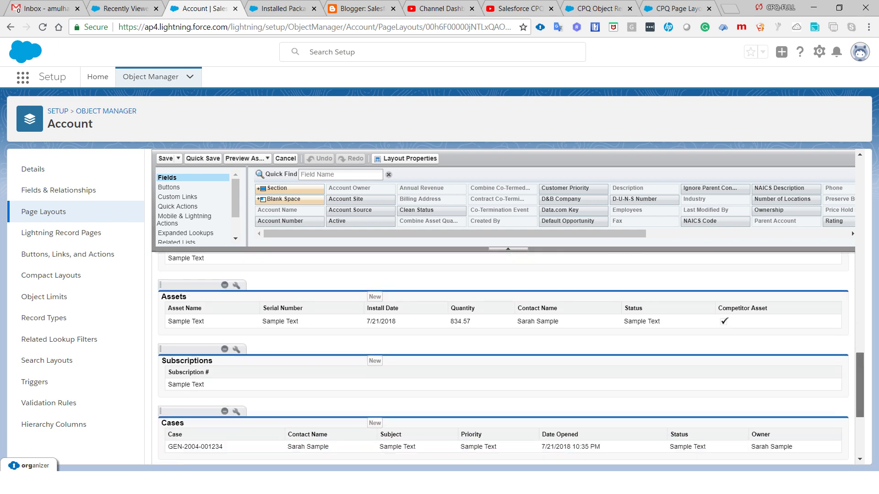
{"action": "scroll", "coordinate": [851, 231], "scroll_direction": "down", "scroll_amount": 2}
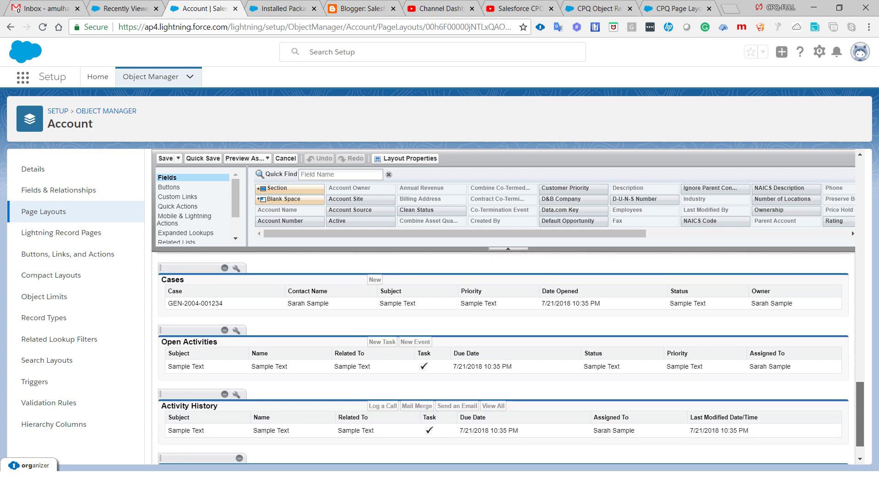
Open the Account object's Page Layout Assignment and check the layouts assigned to each profile, including System Administrator.
{"action": "left_click", "coordinate": [43, 211]}
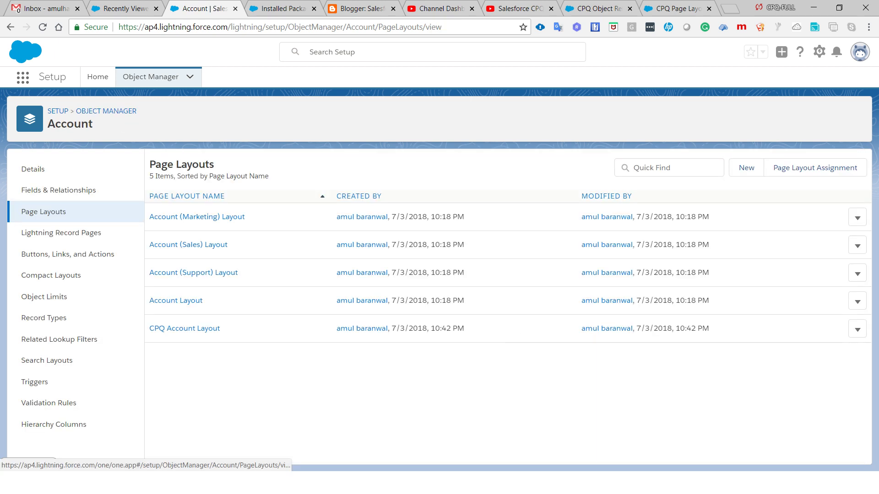
{"action": "left_click", "coordinate": [815, 167]}
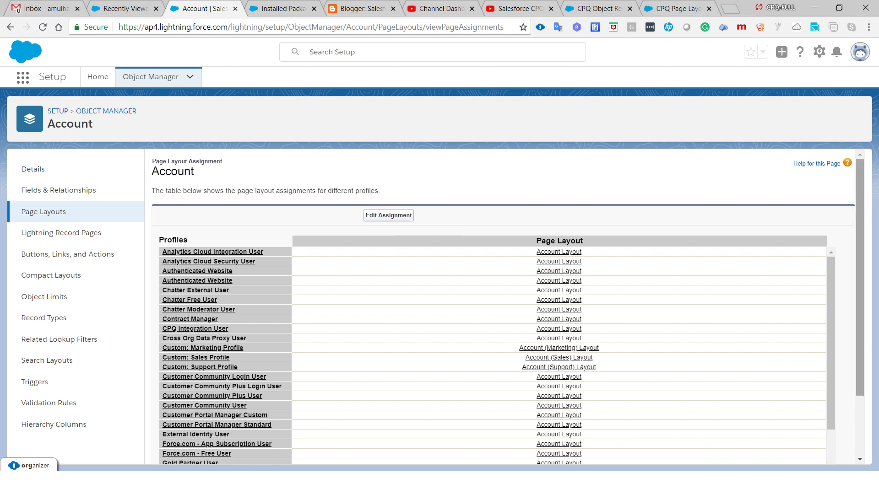
{"action": "scroll", "coordinate": [504, 306], "scroll_direction": "down", "scroll_amount": 3}
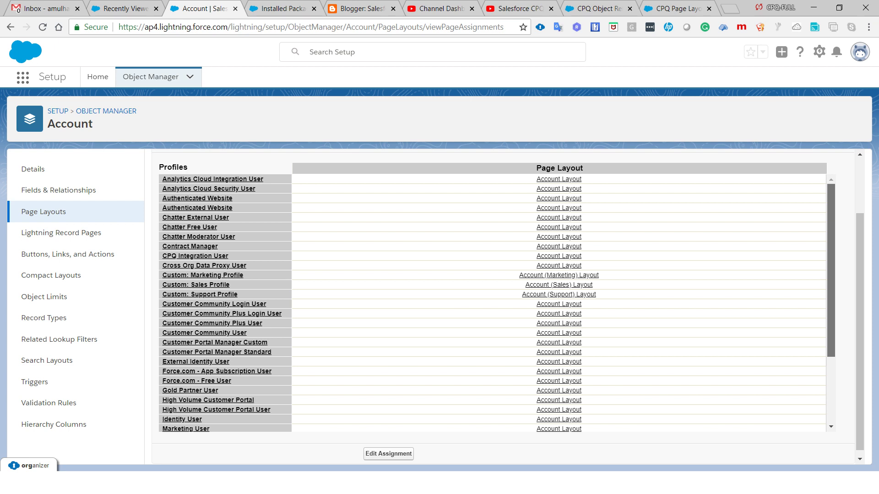
{"action": "scroll", "coordinate": [496, 303], "scroll_direction": "down", "scroll_amount": 3}
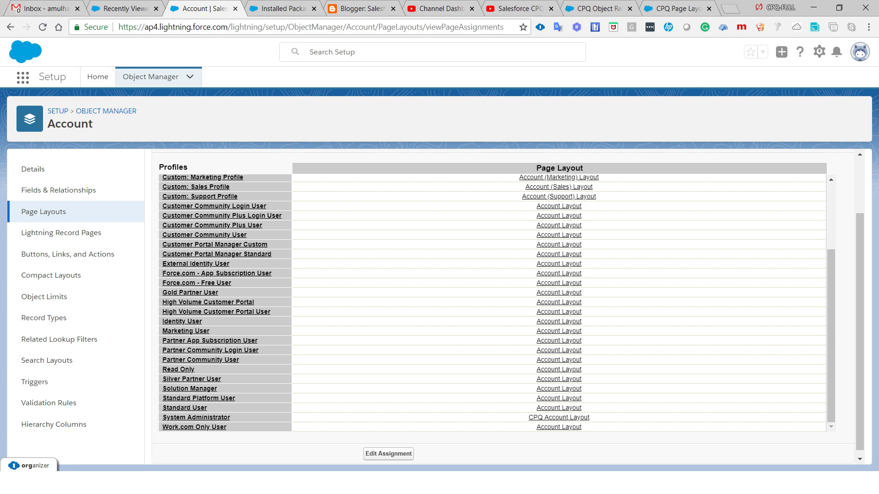
Find the Opportunity object in Object Manager by searching for "oppo" and open CPQ Opportunity Layout from its page layouts.
{"action": "left_click", "coordinate": [124, 8]}
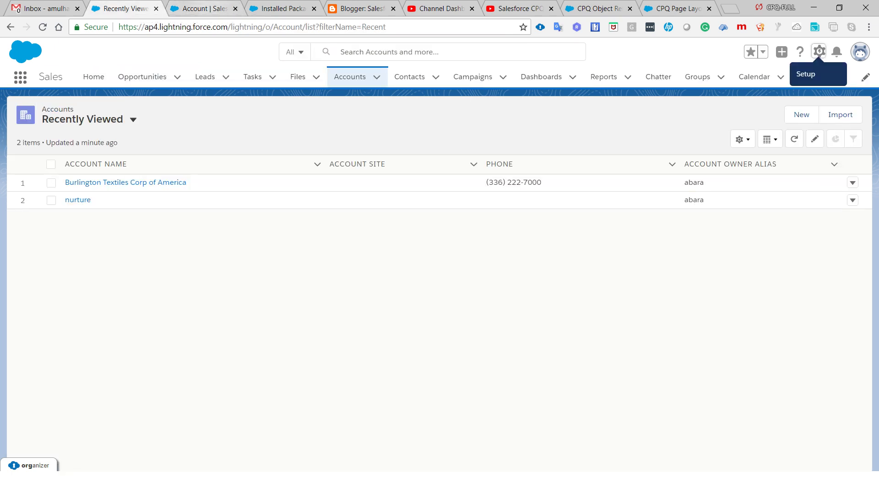
{"action": "key", "text": "ctrl+Tab"}
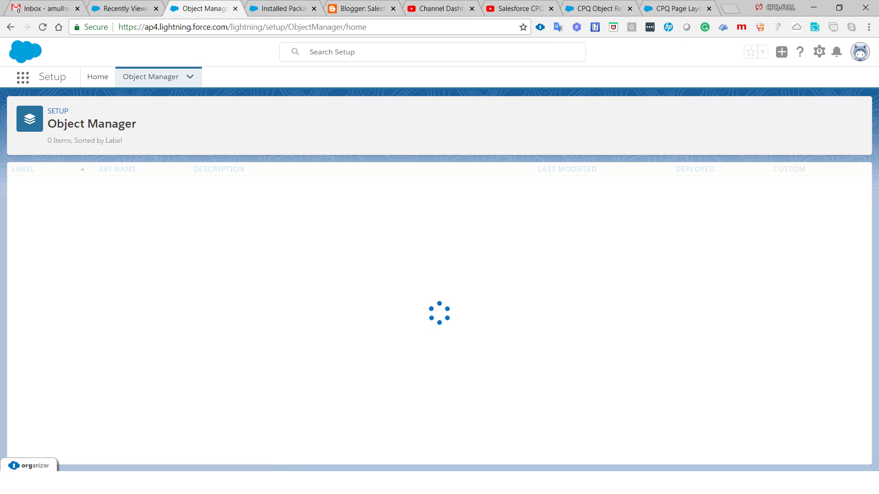
{"action": "left_click", "coordinate": [673, 114]}
{"action": "type", "text": "oppo"}
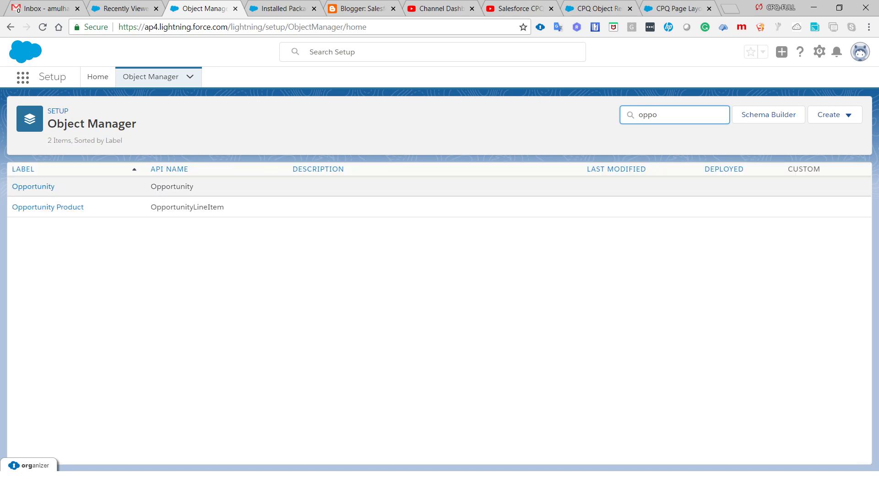
{"action": "left_click", "coordinate": [32, 186]}
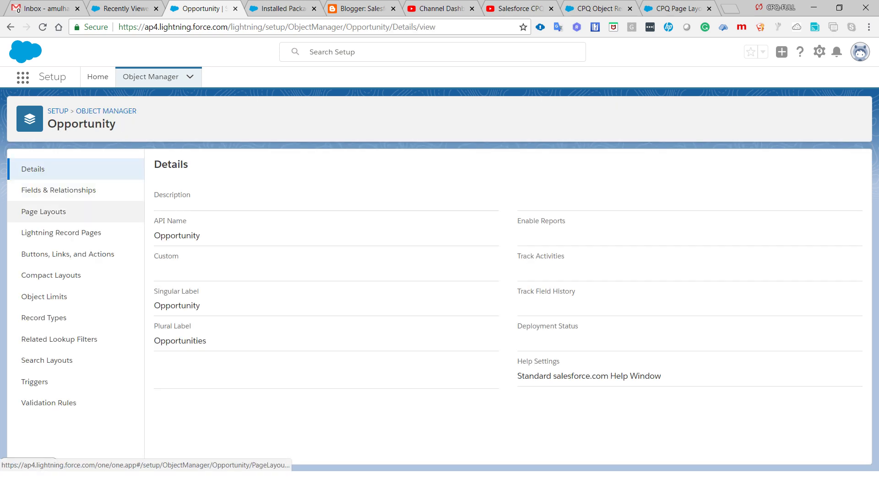
{"action": "left_click", "coordinate": [30, 206]}
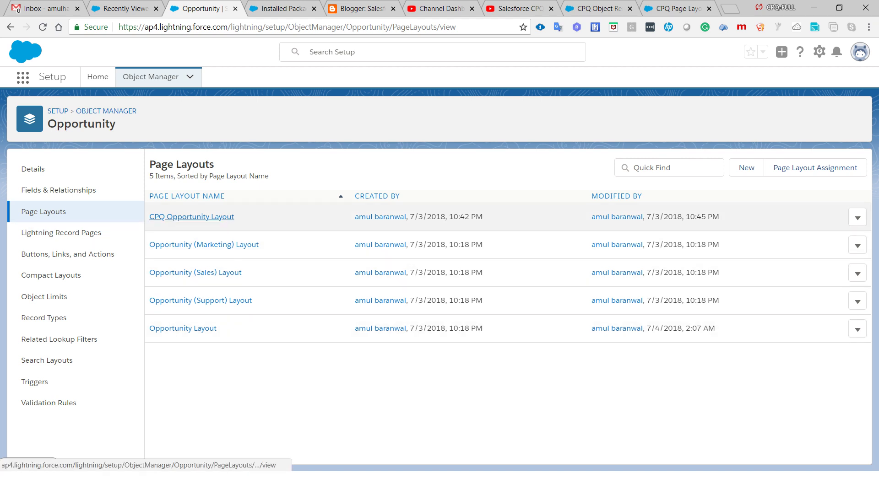
{"action": "left_click", "coordinate": [192, 216]}
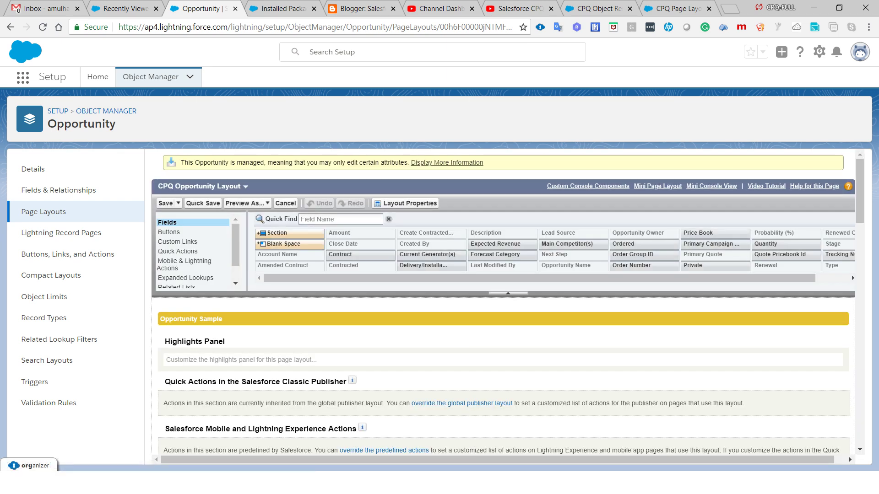
Examine the Opportunity Detail buttons and the Opportunity Information and Salesforce CPQ Information sections of CPQ Opportunity Layout.
{"action": "scroll", "coordinate": [504, 302], "scroll_direction": "down", "scroll_amount": 4}
{"action": "scroll", "coordinate": [849, 457], "scroll_direction": "down", "scroll_amount": 2}
{"action": "scroll", "coordinate": [849, 457], "scroll_direction": "down", "scroll_amount": 2}
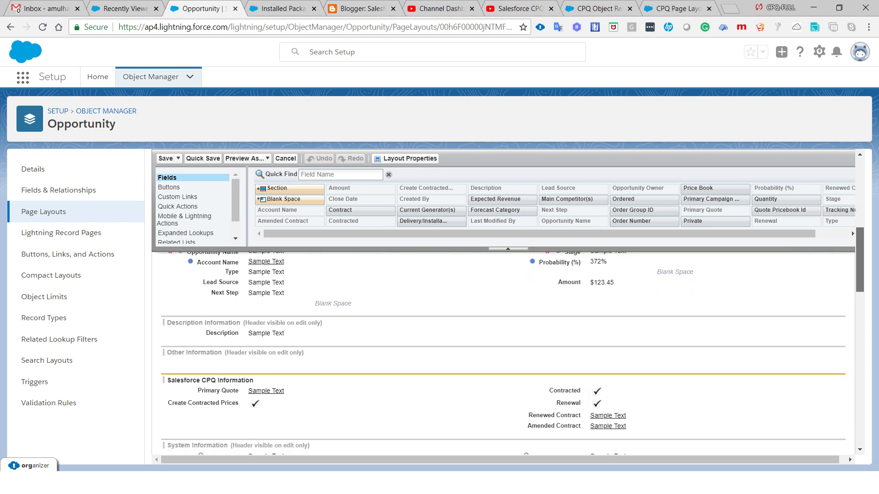
{"action": "scroll", "coordinate": [851, 231], "scroll_direction": "down", "scroll_amount": 1}
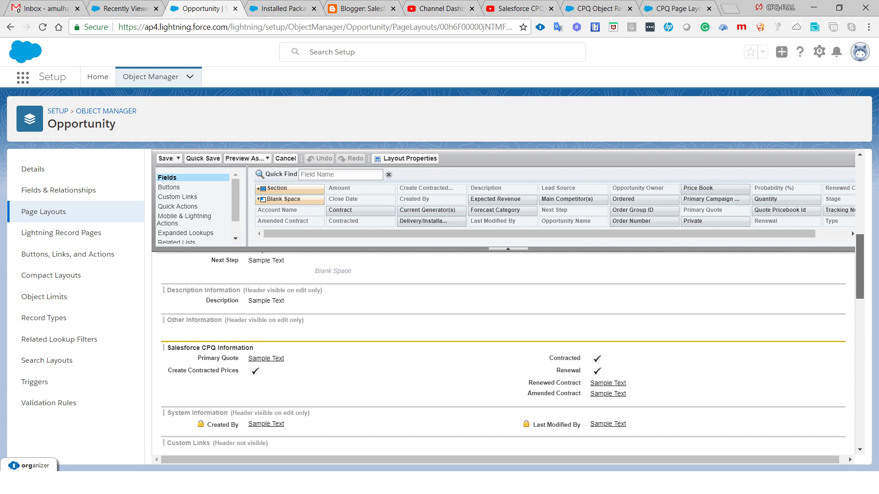
{"action": "scroll", "coordinate": [849, 457], "scroll_direction": "up", "scroll_amount": 2}
{"action": "scroll", "coordinate": [848, 457], "scroll_direction": "up", "scroll_amount": 3}
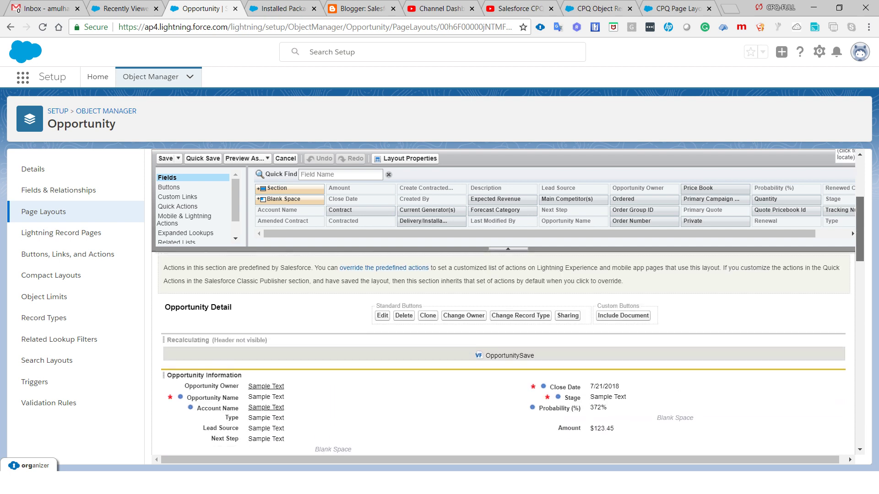
{"action": "scroll", "coordinate": [849, 457], "scroll_direction": "down", "scroll_amount": 7}
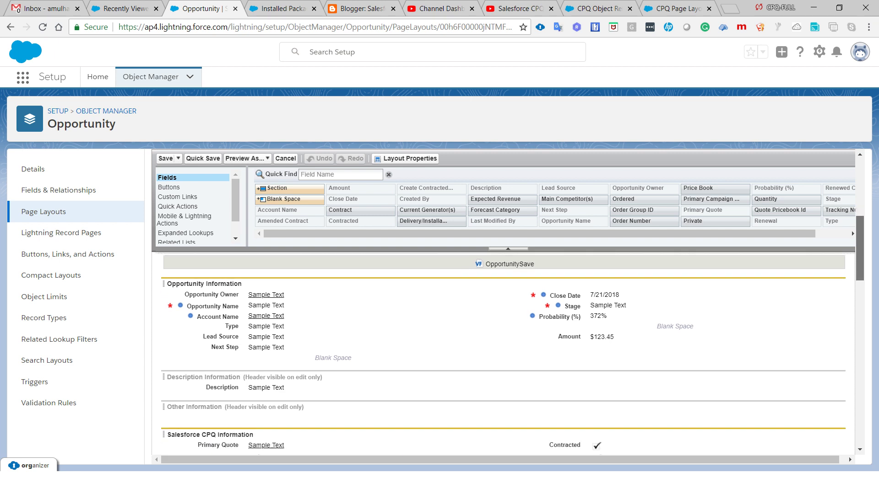
Review the related lists of CPQ Opportunity Layout, from Quotes and Products to Renewal Contracts.
{"action": "scroll", "coordinate": [852, 230], "scroll_direction": "down", "scroll_amount": 5}
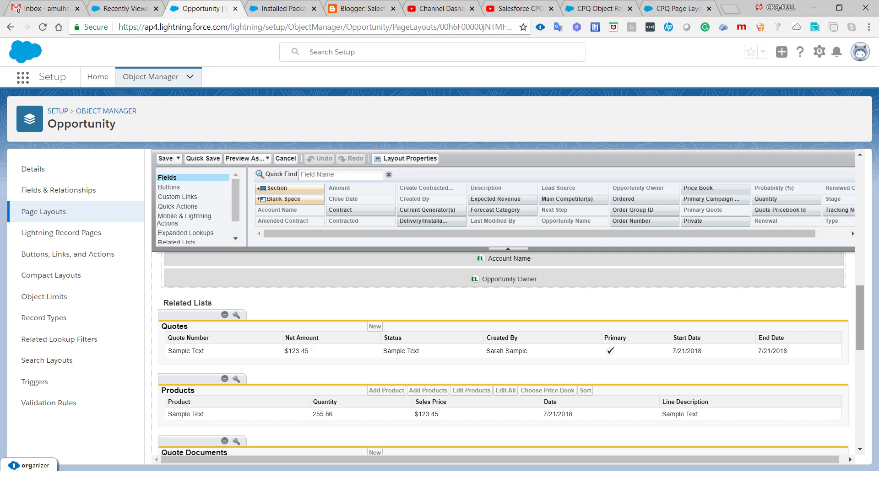
{"action": "scroll", "coordinate": [852, 231], "scroll_direction": "down", "scroll_amount": 2}
{"action": "scroll", "coordinate": [851, 230], "scroll_direction": "down", "scroll_amount": 1}
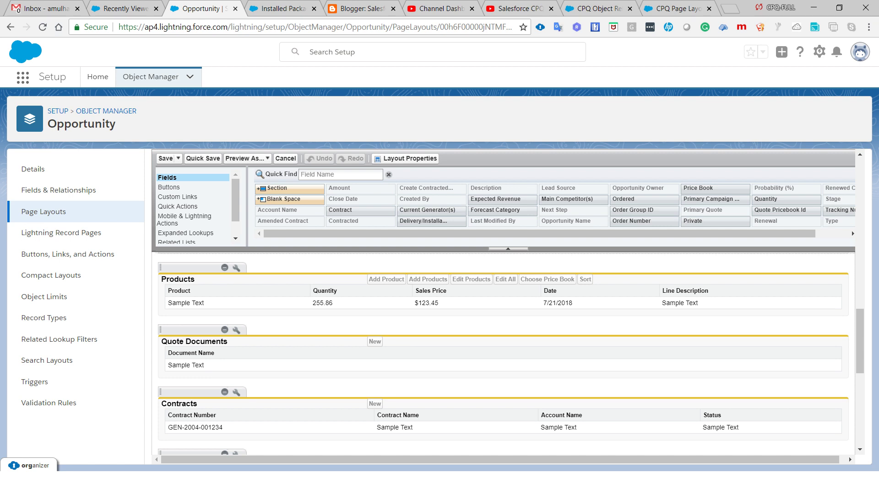
{"action": "scroll", "coordinate": [503, 352], "scroll_direction": "down", "scroll_amount": 2}
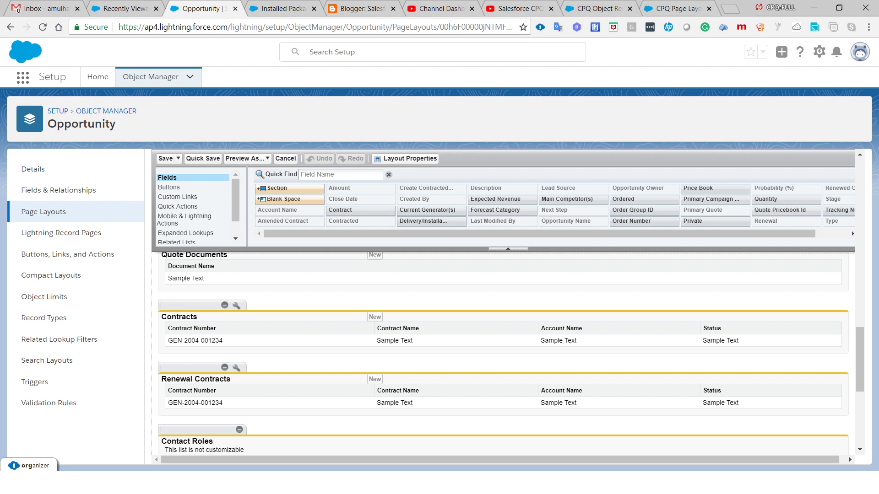
Return to Object Manager, search for "product", and open CPQ Product Layout from the Product object's page layouts.
{"action": "left_click", "coordinate": [106, 111]}
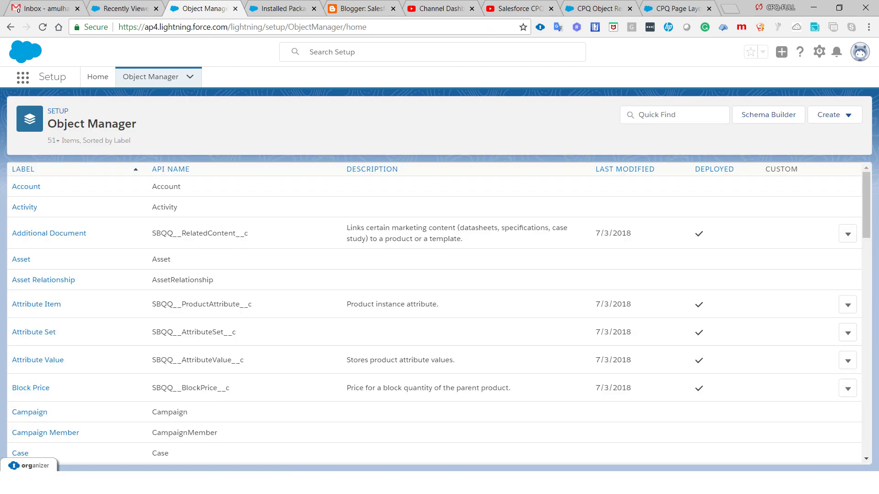
{"action": "left_click", "coordinate": [673, 115]}
{"action": "type", "text": "product"}
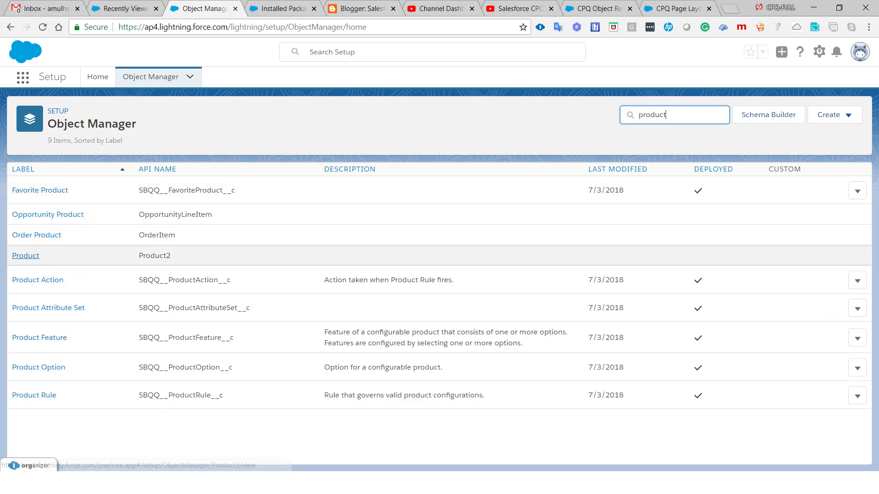
{"action": "left_click", "coordinate": [25, 255]}
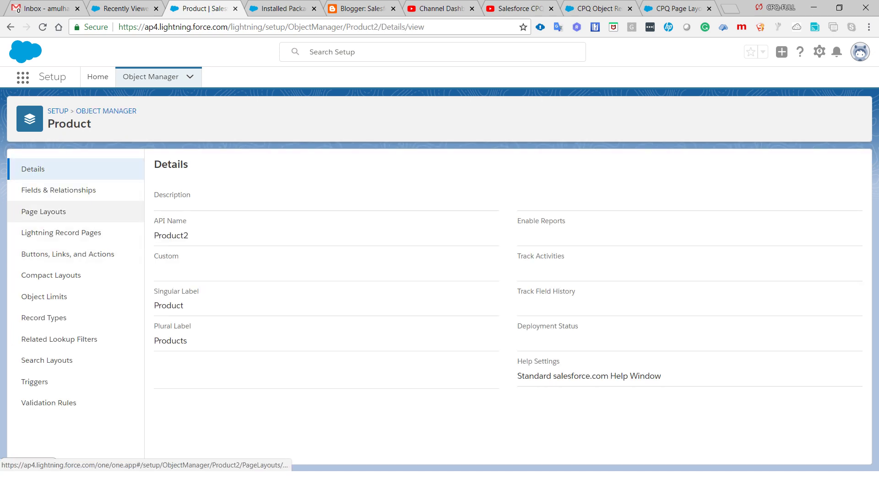
{"action": "left_click", "coordinate": [43, 212]}
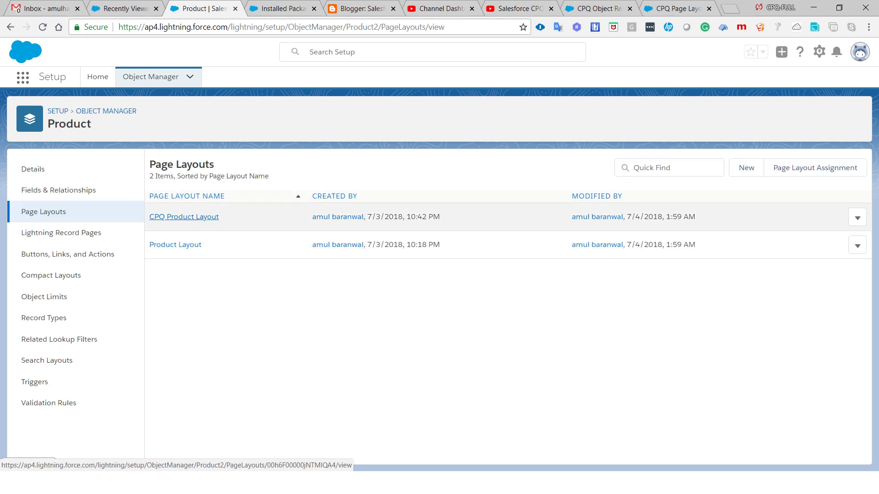
{"action": "left_click", "coordinate": [184, 216]}
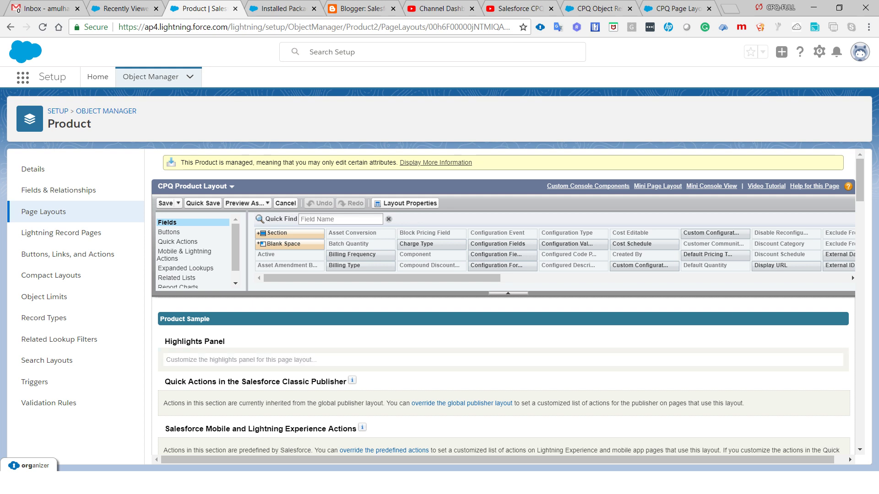
Examine the field sections of CPQ Product Layout, from Product Information through Salesforce CPQ Configuration and Pricing to Subscriptions, Upgrades and Renewals.
{"action": "scroll", "coordinate": [848, 457], "scroll_direction": "down", "scroll_amount": 3}
{"action": "scroll", "coordinate": [851, 231], "scroll_direction": "down", "scroll_amount": 1}
{"action": "scroll", "coordinate": [851, 231], "scroll_direction": "down", "scroll_amount": 4}
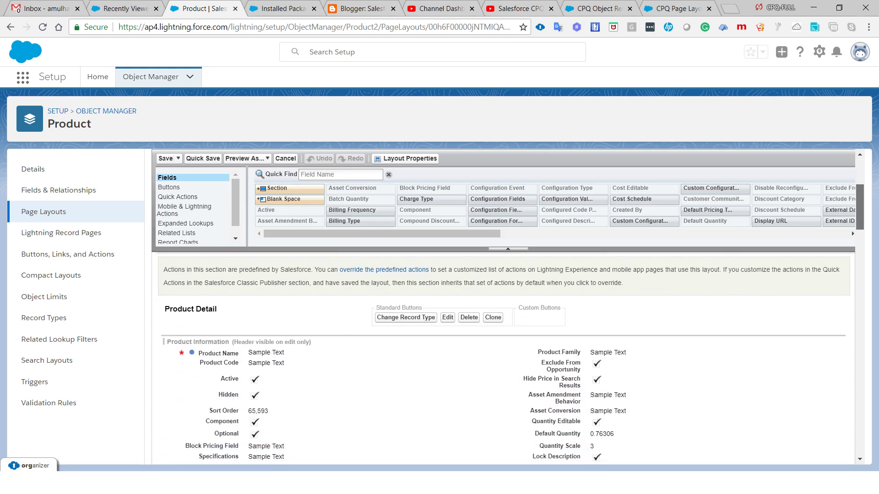
{"action": "scroll", "coordinate": [852, 231], "scroll_direction": "down", "scroll_amount": 2}
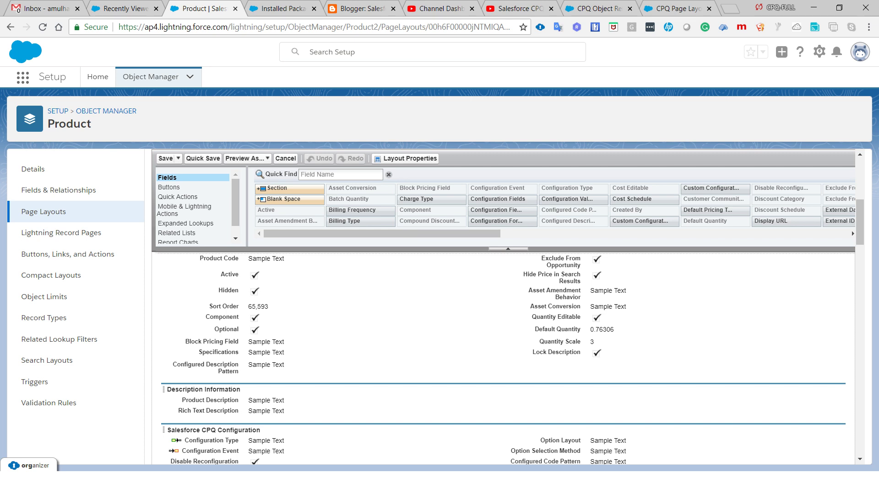
{"action": "scroll", "coordinate": [852, 231], "scroll_direction": "down", "scroll_amount": 5}
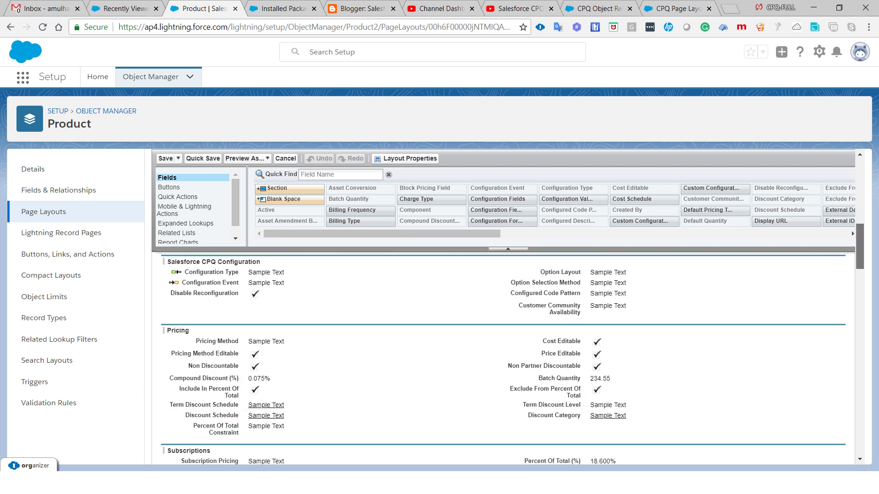
{"action": "scroll", "coordinate": [851, 231], "scroll_direction": "down", "scroll_amount": 1}
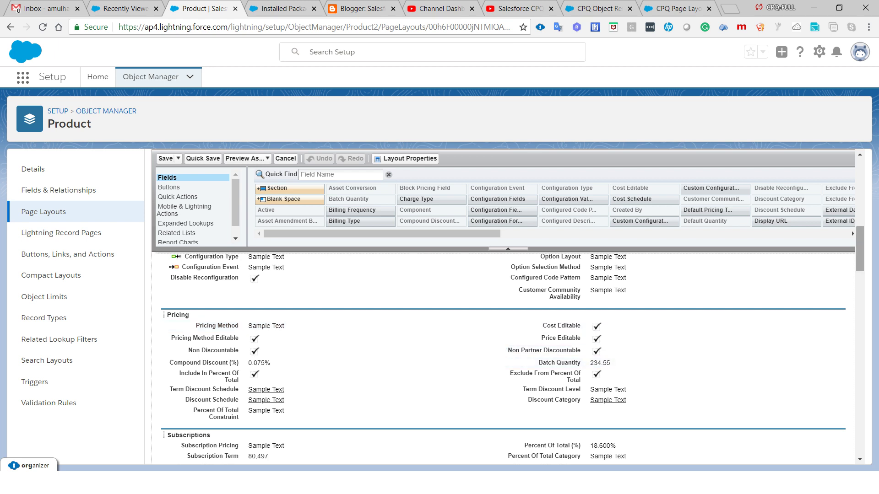
{"action": "scroll", "coordinate": [852, 231], "scroll_direction": "down", "scroll_amount": 3}
{"action": "scroll", "coordinate": [852, 230], "scroll_direction": "down", "scroll_amount": 1}
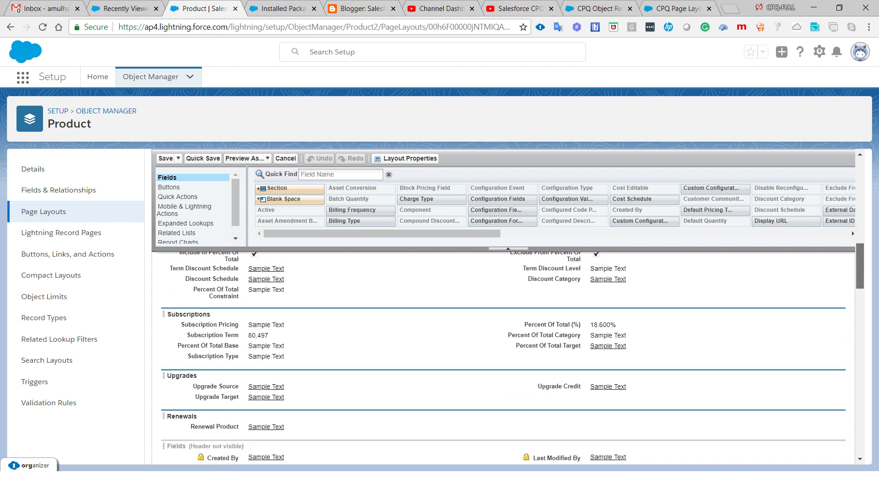
Review the related lists of CPQ Product Layout, from Block Prices and Costs to Option Constraints and Product Actions.
{"action": "scroll", "coordinate": [851, 231], "scroll_direction": "down", "scroll_amount": 5}
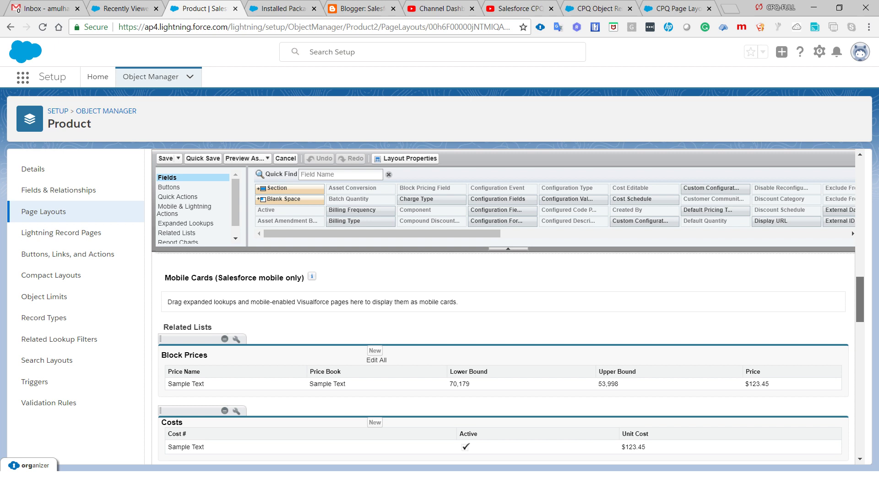
{"action": "scroll", "coordinate": [851, 231], "scroll_direction": "down", "scroll_amount": 5}
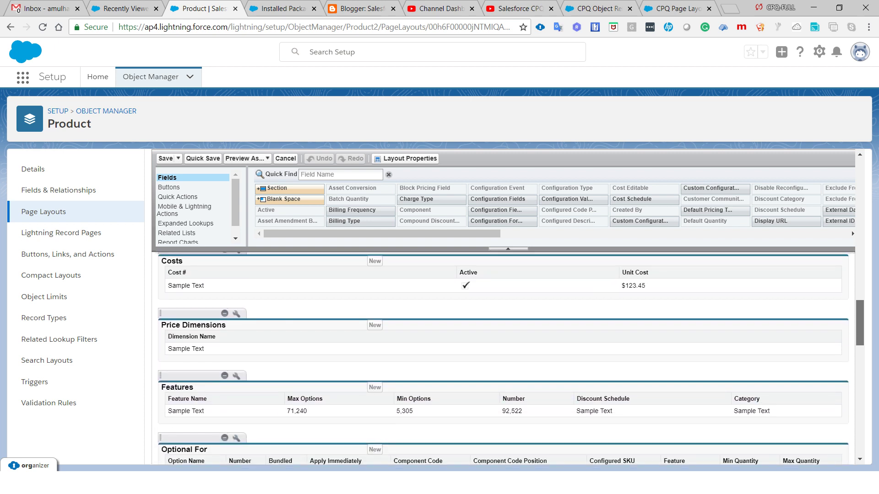
{"action": "scroll", "coordinate": [852, 231], "scroll_direction": "down", "scroll_amount": 2}
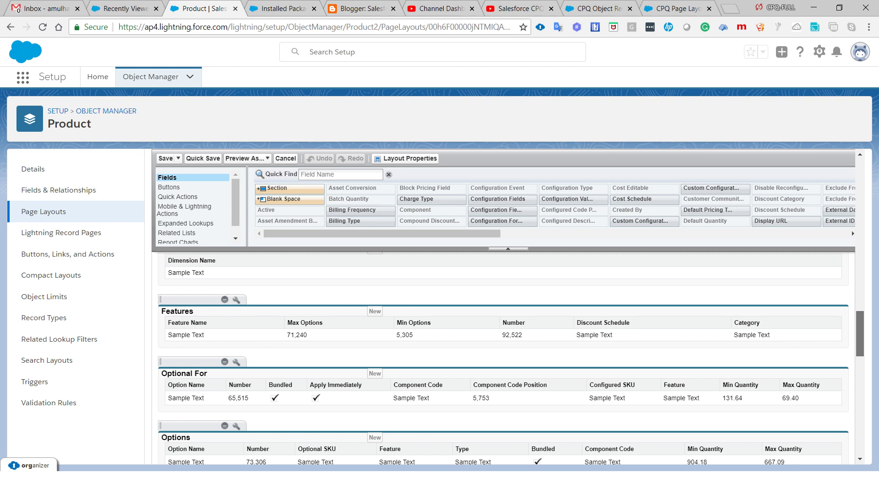
{"action": "scroll", "coordinate": [852, 231], "scroll_direction": "down", "scroll_amount": 3}
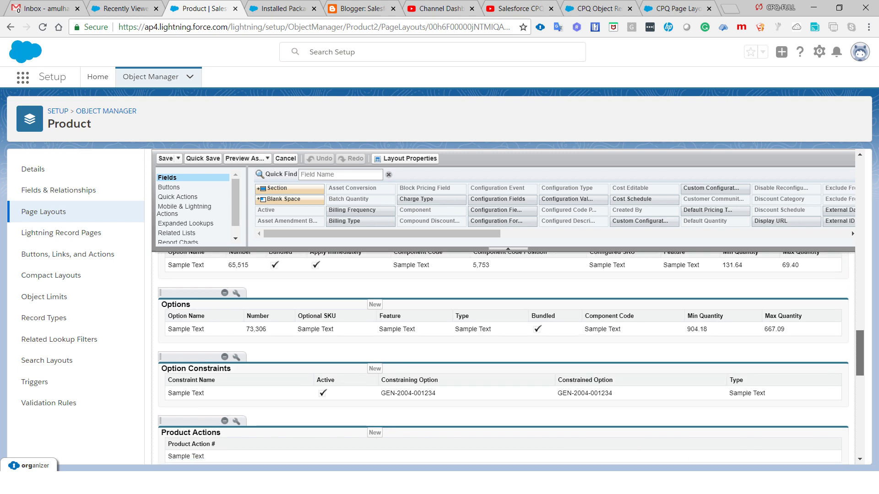
{"action": "scroll", "coordinate": [852, 231], "scroll_direction": "up", "scroll_amount": 8}
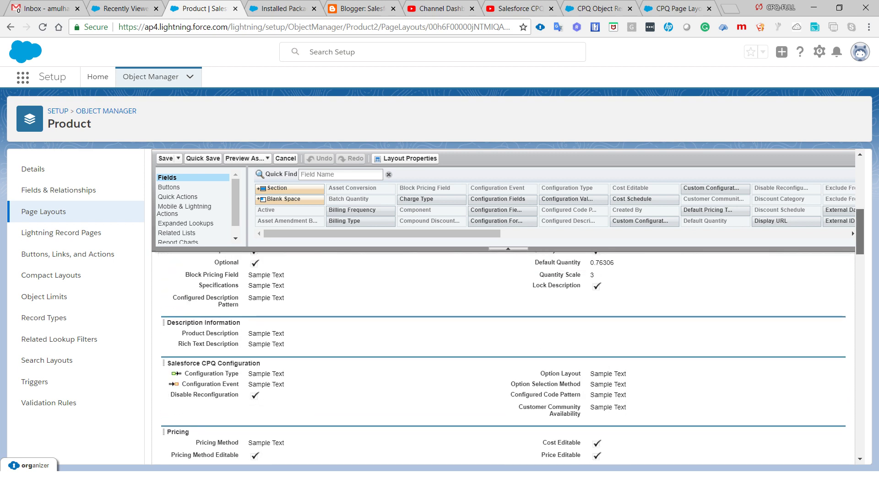
{"action": "scroll", "coordinate": [852, 231], "scroll_direction": "up", "scroll_amount": 5}
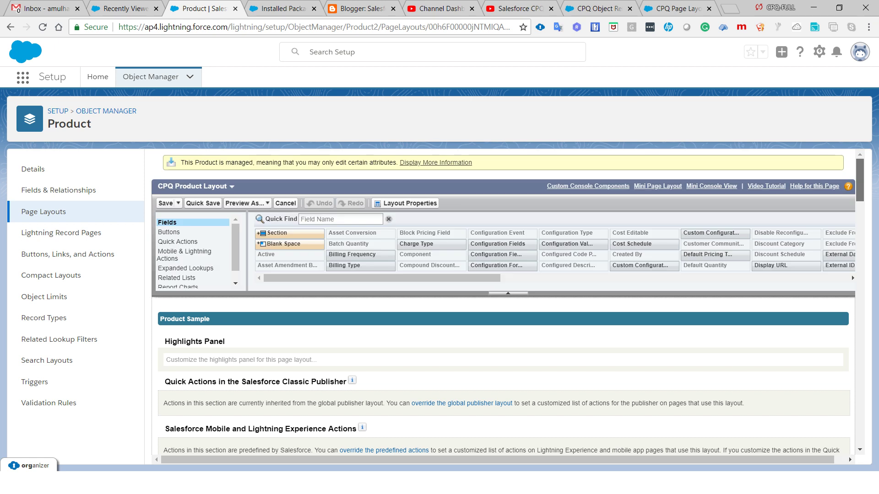
{"action": "scroll", "coordinate": [851, 263], "scroll_direction": "down", "scroll_amount": 1}
{"action": "scroll", "coordinate": [851, 262], "scroll_direction": "down", "scroll_amount": 1}
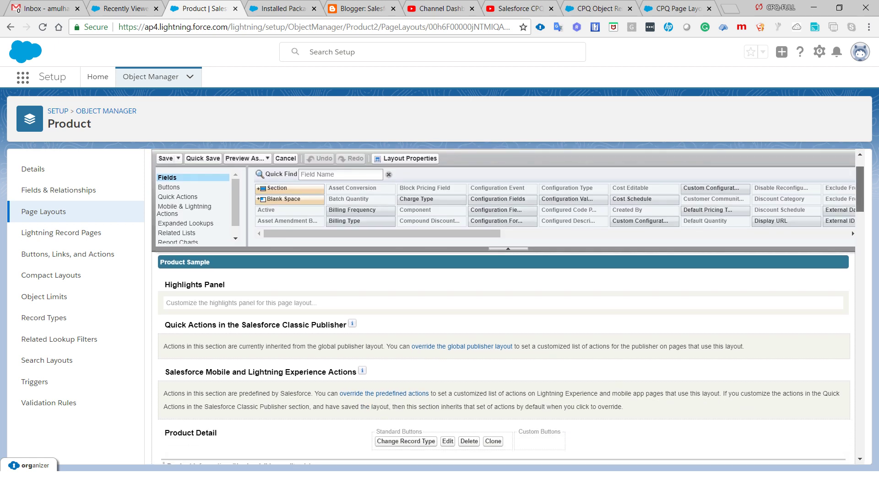
{"action": "scroll", "coordinate": [851, 231], "scroll_direction": "down", "scroll_amount": 1}
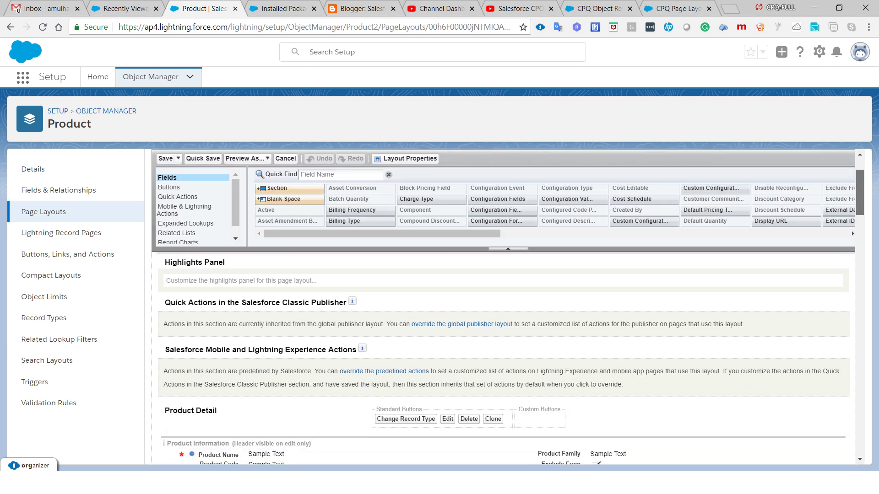
{"action": "scroll", "coordinate": [851, 231], "scroll_direction": "up", "scroll_amount": 2}
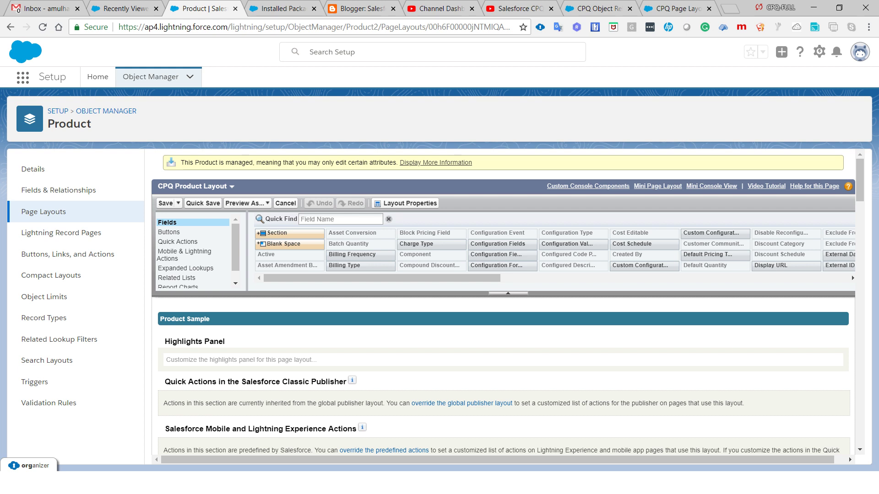
{"action": "key", "text": "ctrl+Tab"}
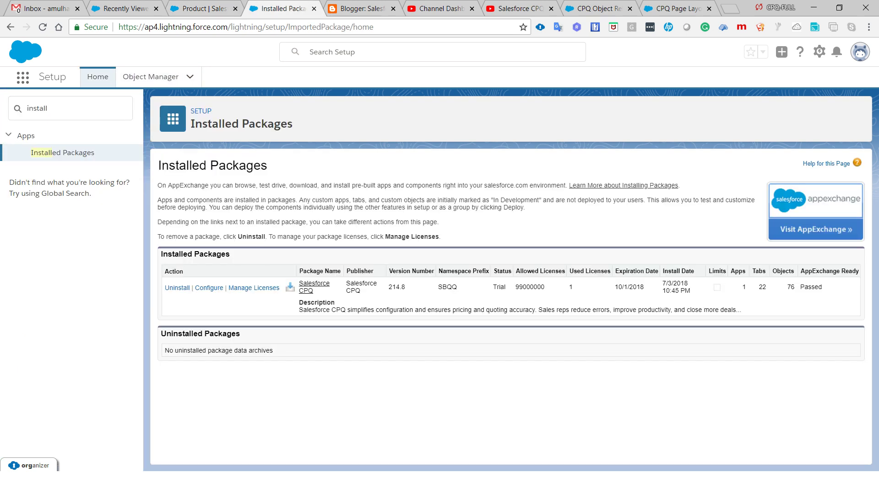
{"action": "key", "text": "ctrl+shift+Tab"}
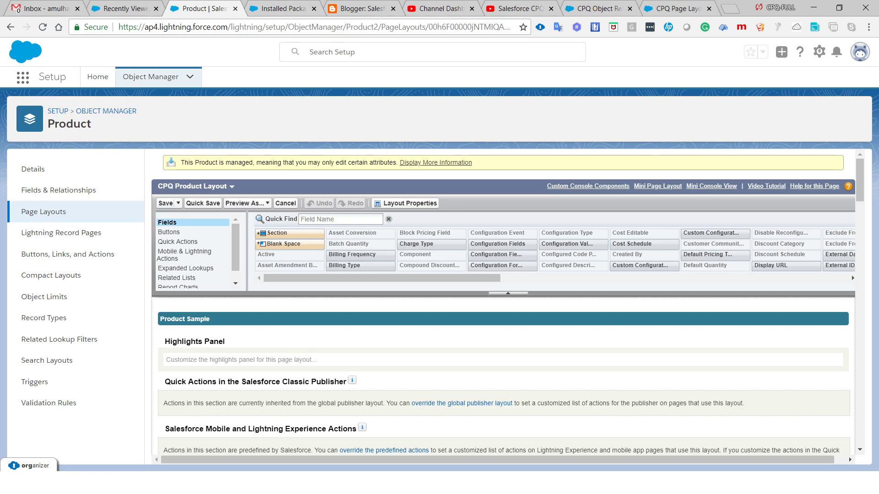
Go back to the CPQ Object Relationships help article with the table of required lookup and master-detail relationships.
{"action": "left_click", "coordinate": [595, 8]}
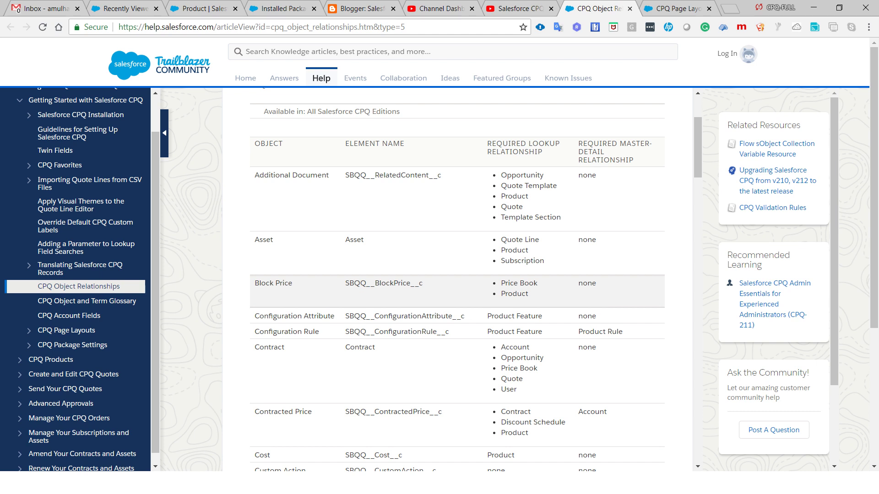
{"action": "key", "text": "super"}
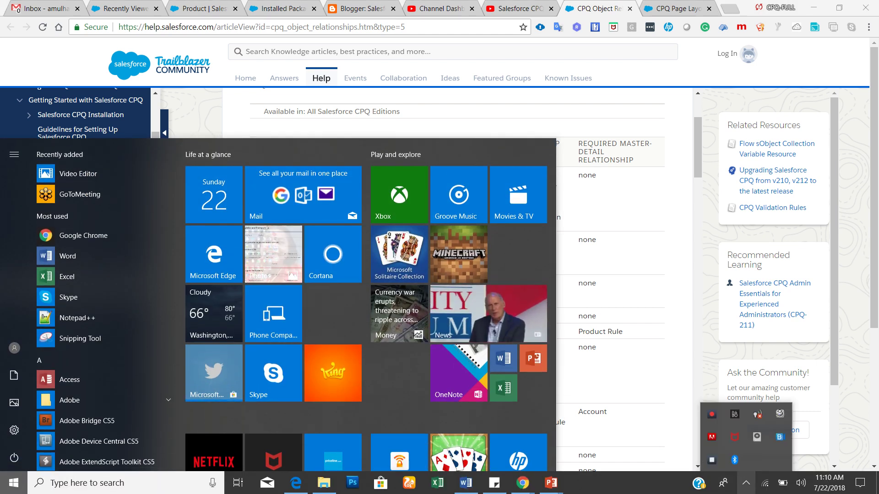